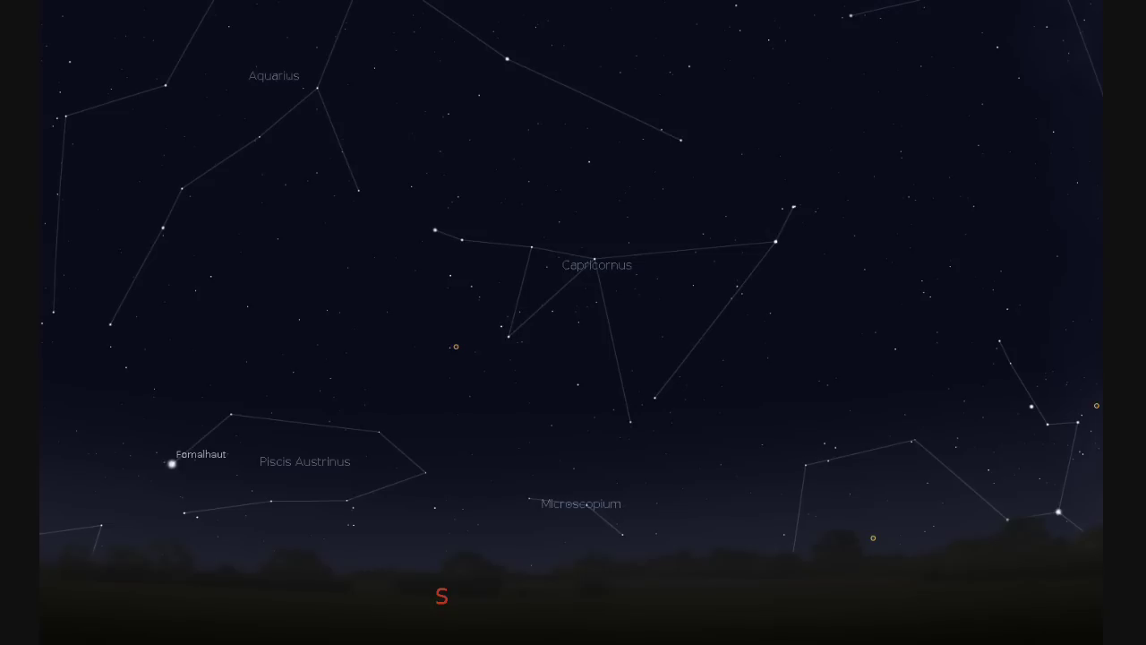
Step: Find the object m31 in the sky map
key(ctrl+f)
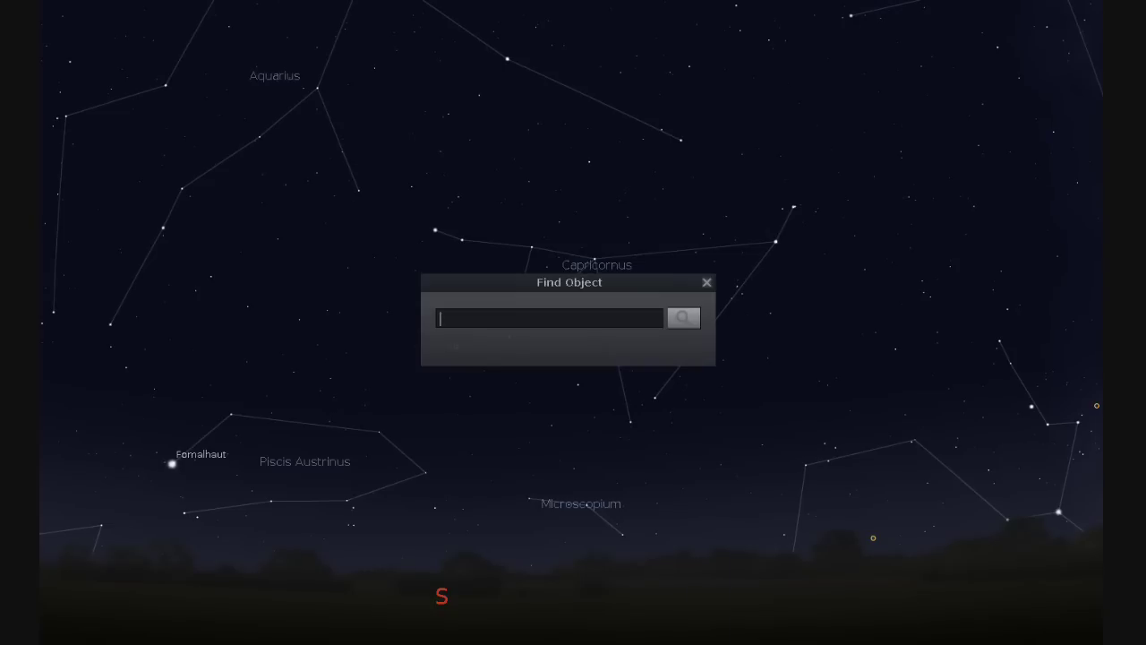
text(m31)
key(Return)
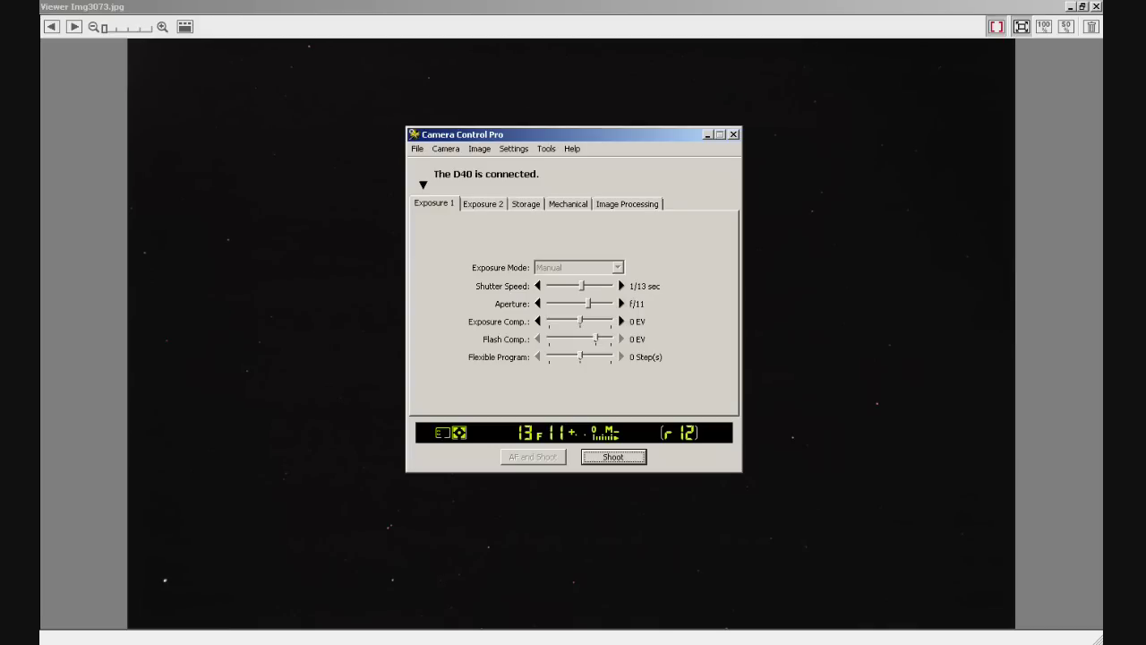
Step: Switch to Camera Control Pro, examine the available data formats for storing images, and return to the Exposure 1 settings
key(alt+Tab)
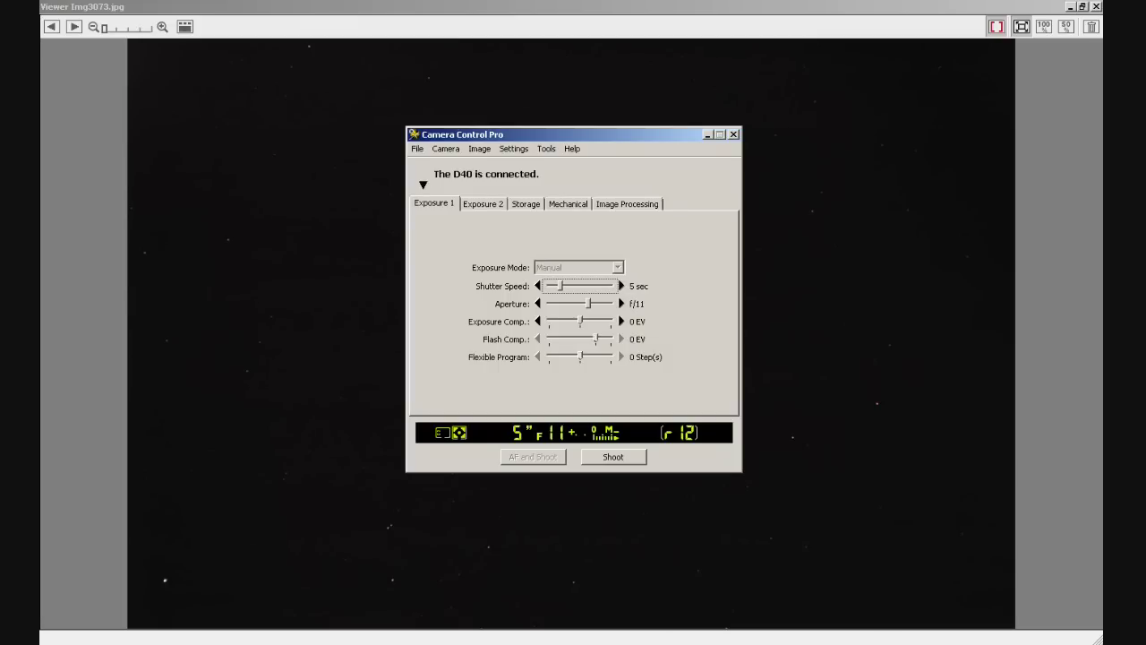
click(527, 205)
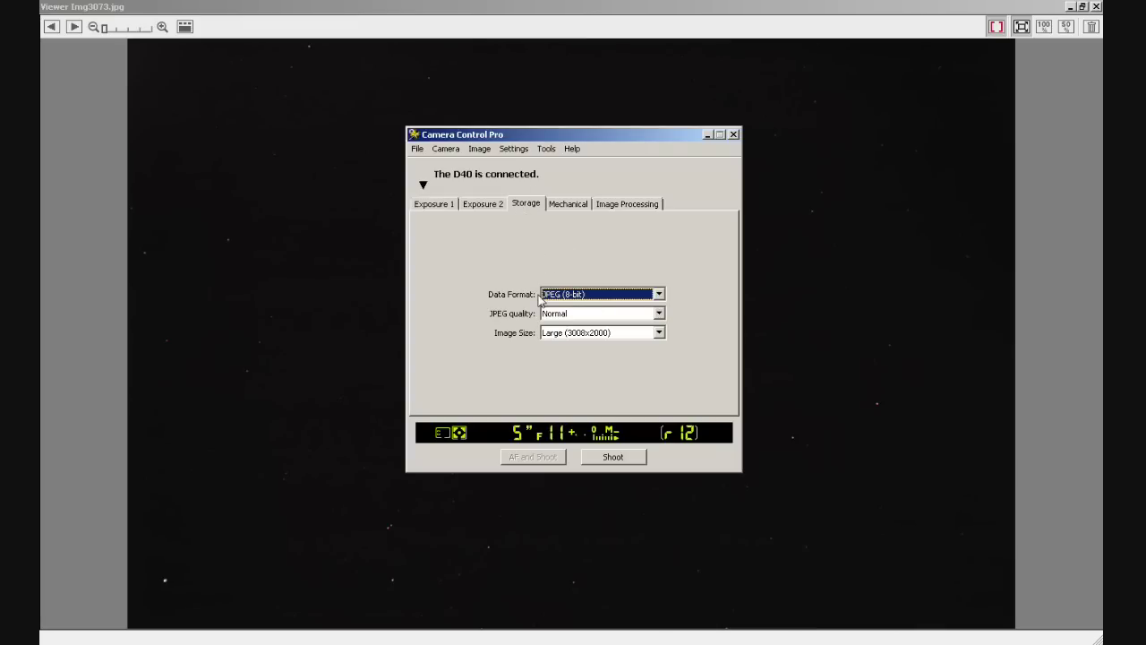
click(659, 295)
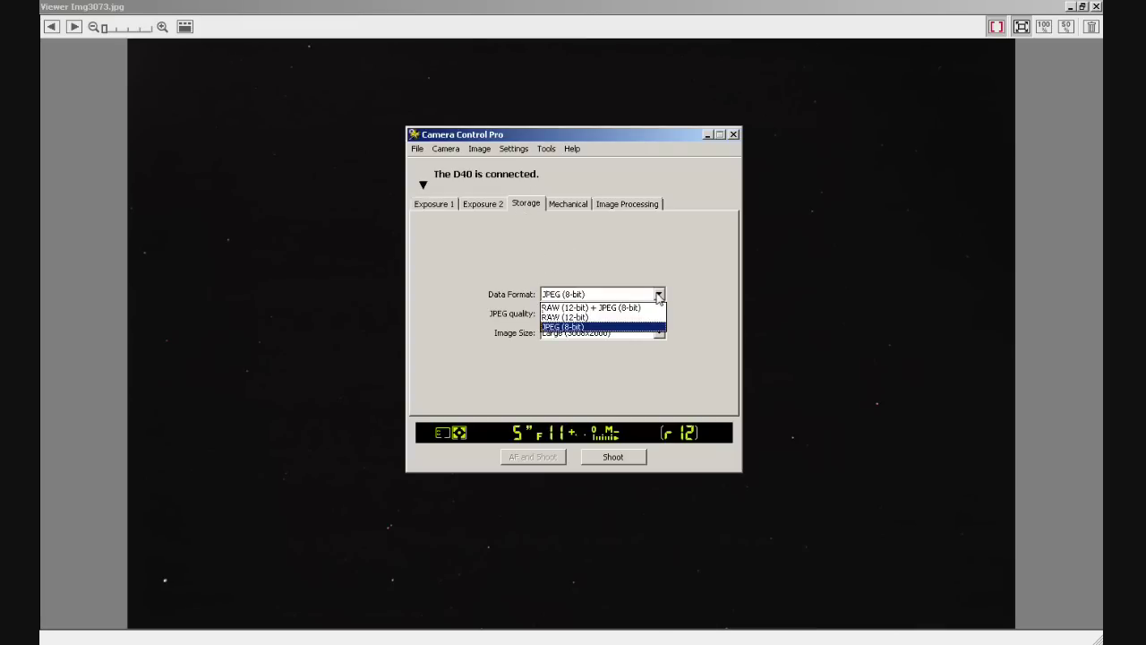
click(658, 297)
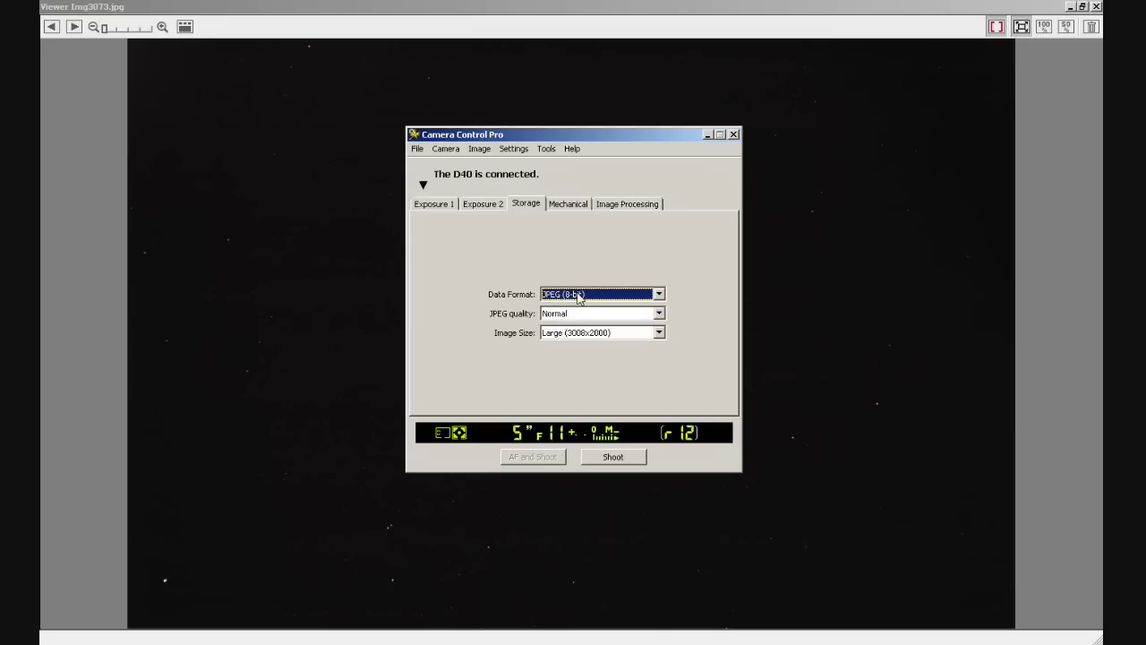
click(445, 206)
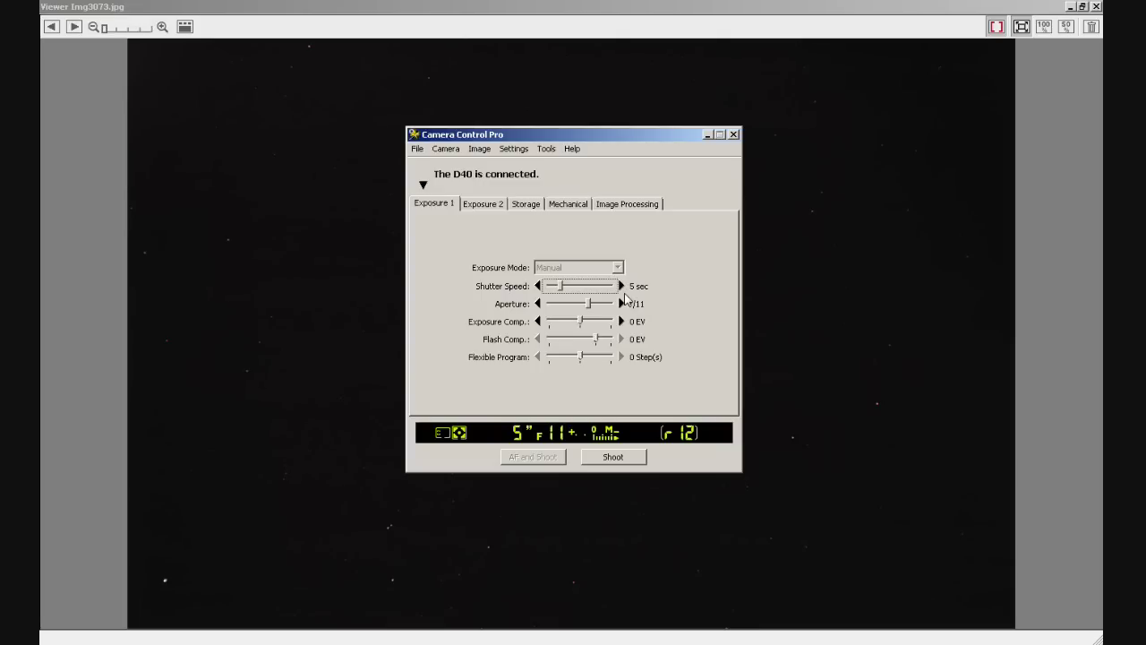
click(777, 323)
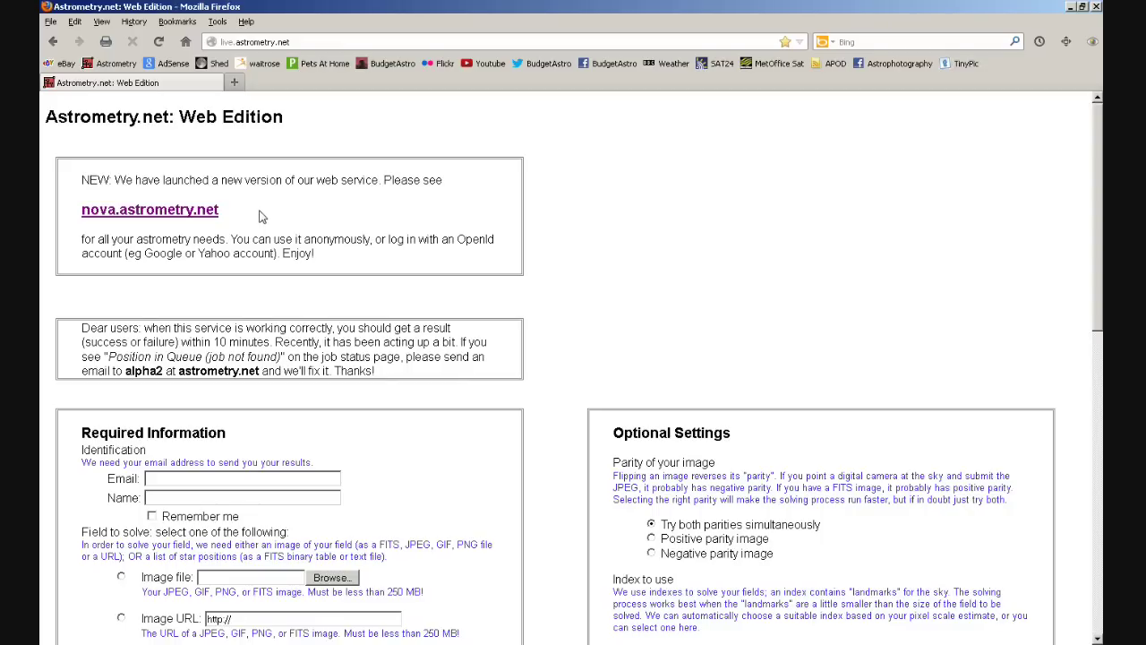
Step: Fill in the email address and name under Required Information on the Astrometry.net form and enable Remember me
scroll(239, 458, down, 1)
scroll(239, 458, down, 5)
scroll(134, 340, up, 1)
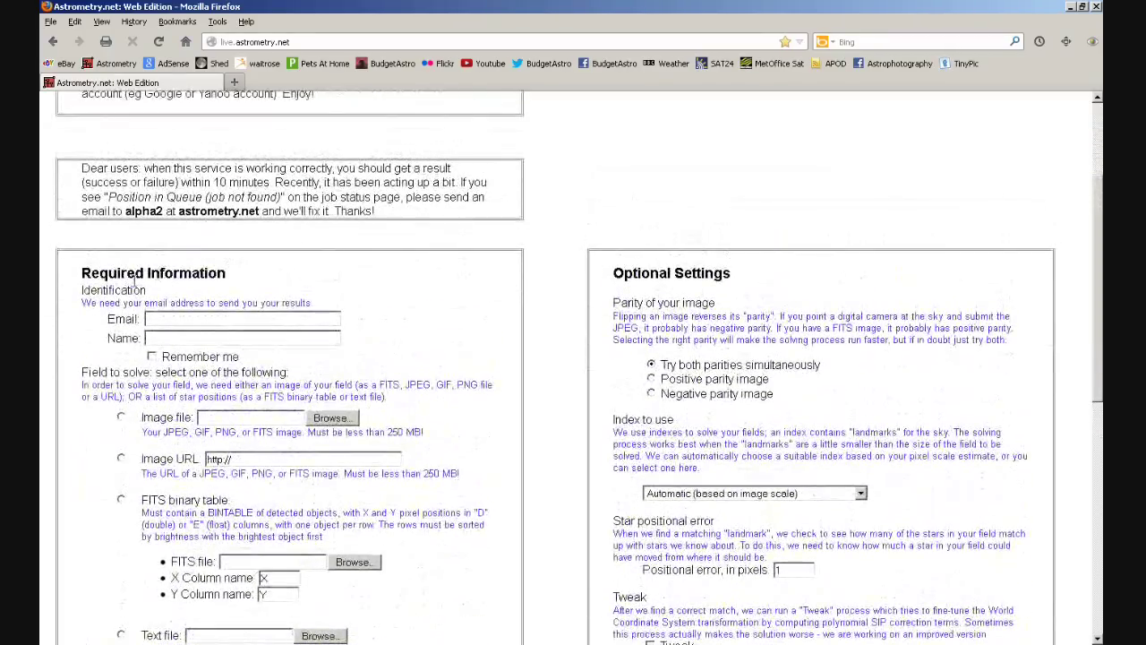
click(159, 319)
click(158, 319)
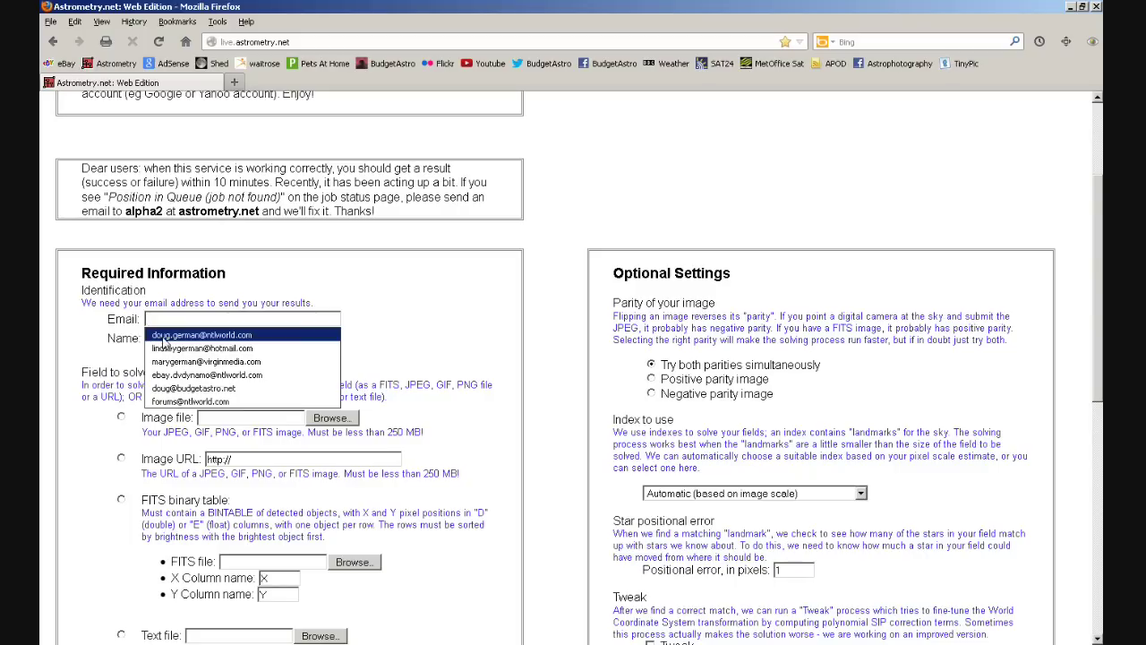
click(163, 335)
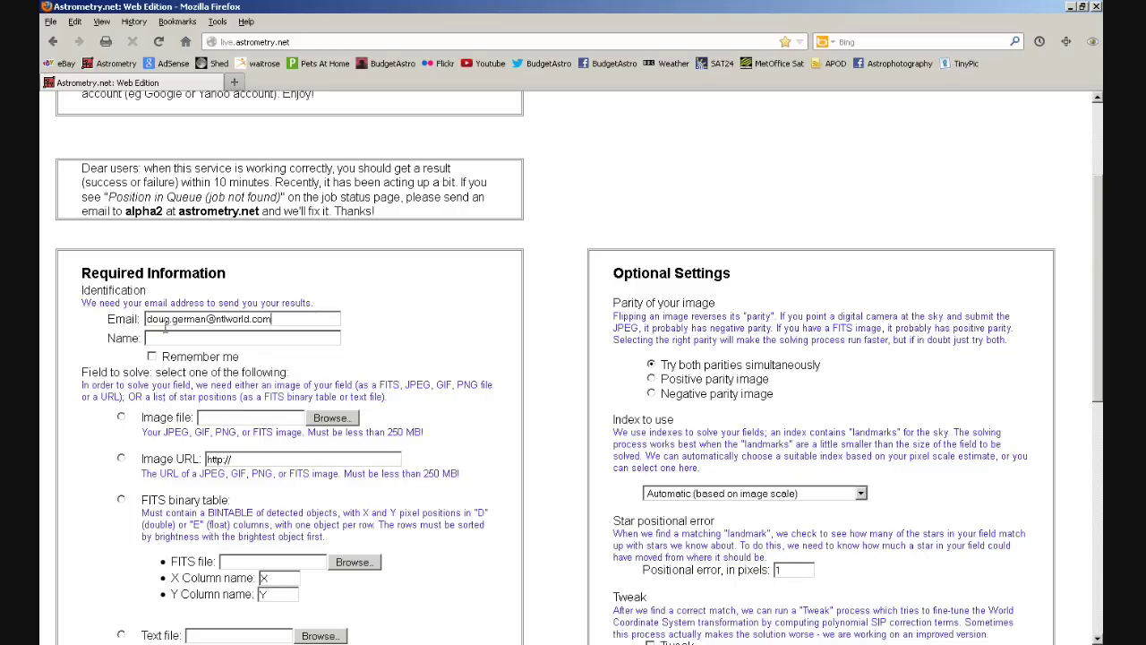
key(Tab)
text(Doug)
click(153, 356)
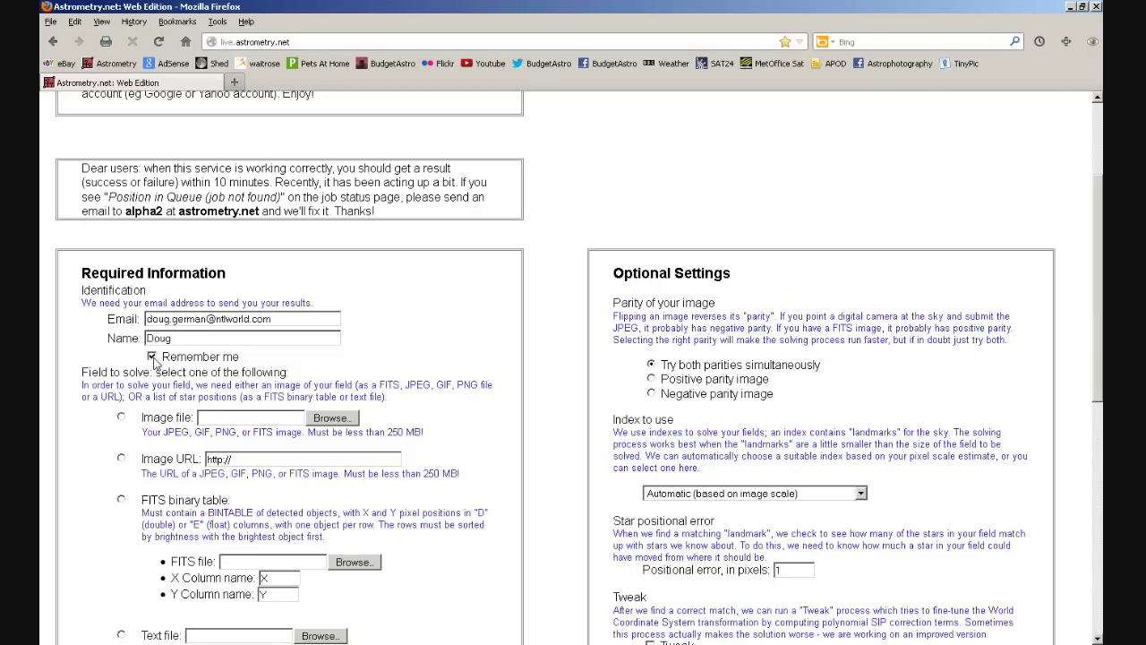
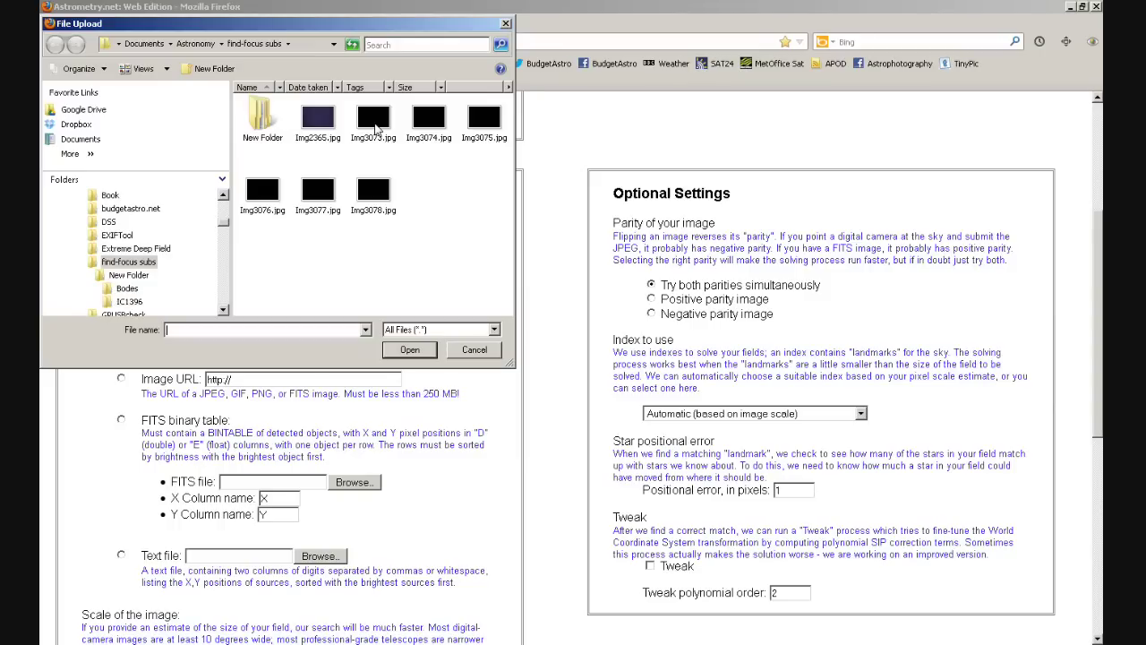
Step: Choose Img3073.jpg from the find-focus subs folder as the image file to solve
click(376, 130)
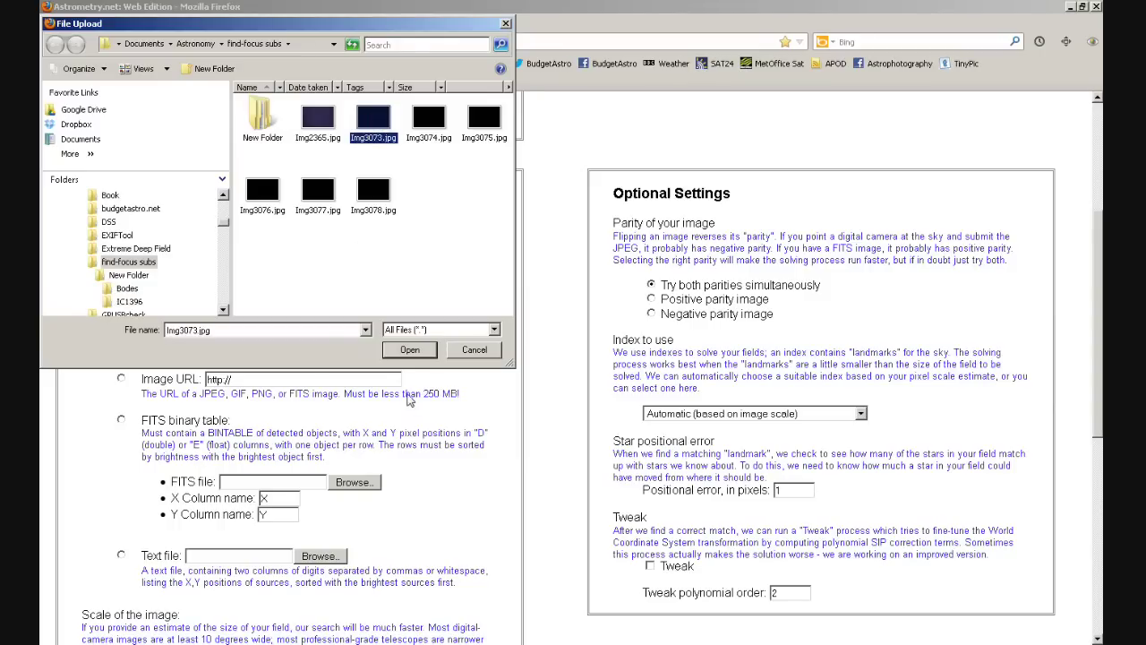
click(409, 350)
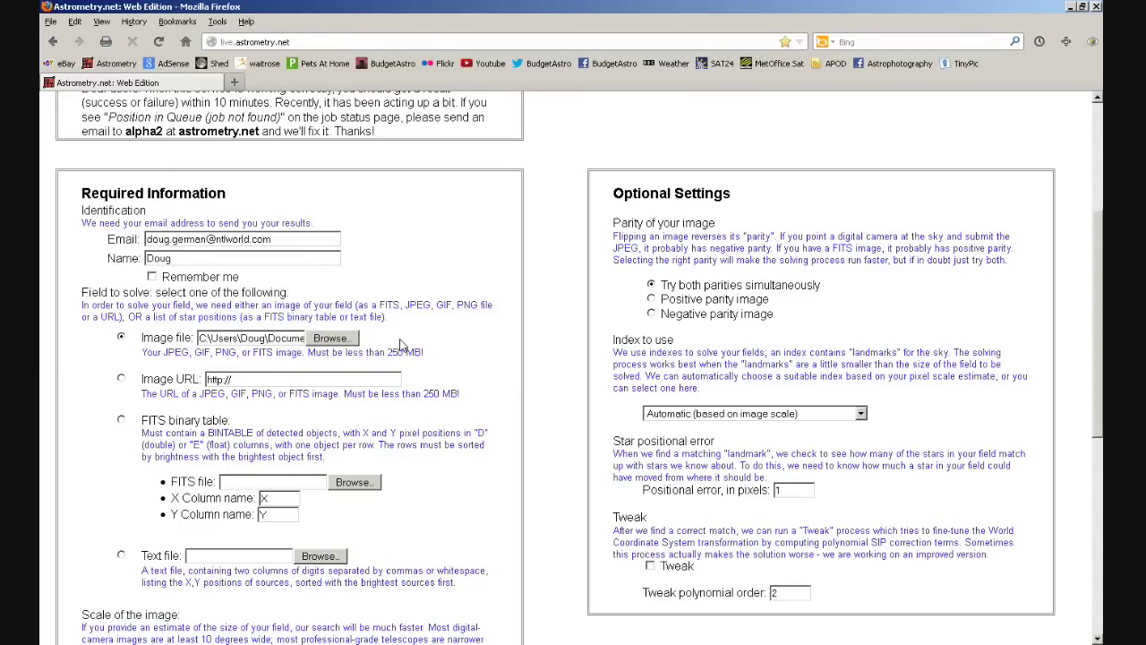
Step: Describe the image scale with Estimate+/-Error, setting the field width estimate to 2 degrees and the error to 20%
scroll(400, 345, down, 5)
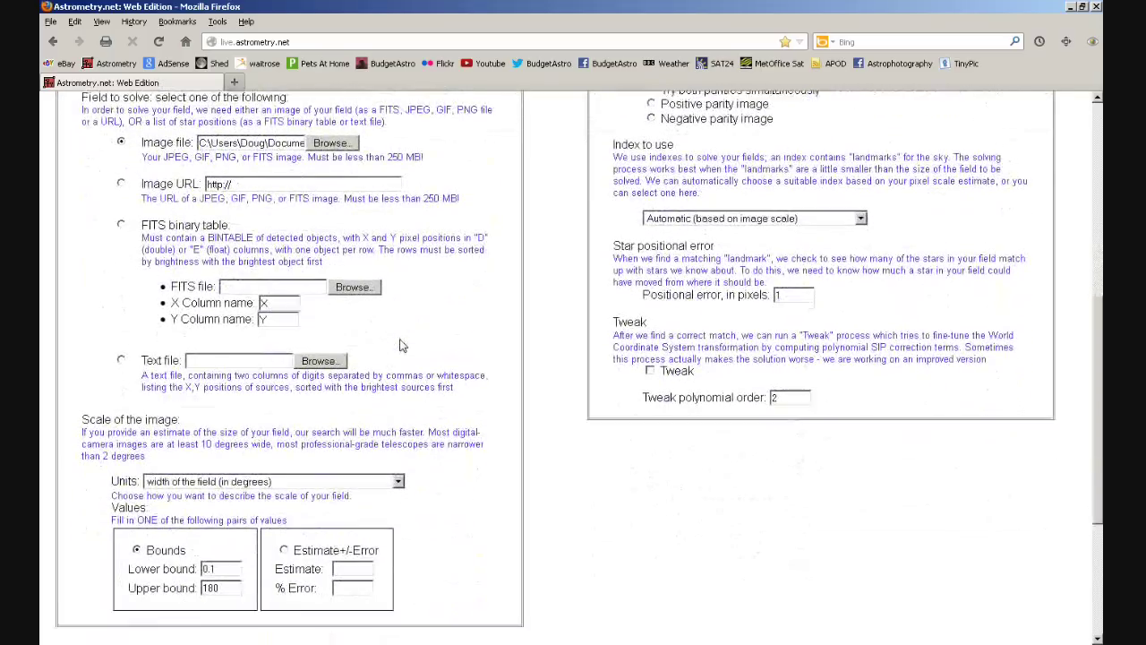
scroll(400, 345, down, 3)
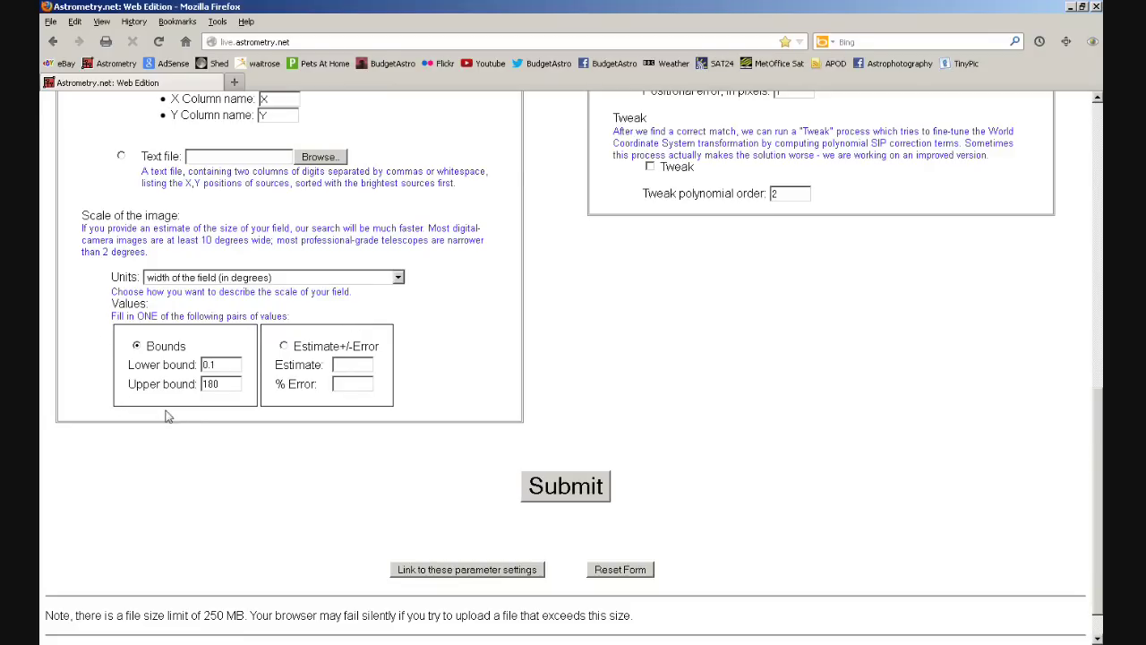
click(284, 348)
click(353, 365)
click(138, 349)
click(283, 346)
click(337, 364)
click(338, 363)
click(345, 383)
click(344, 383)
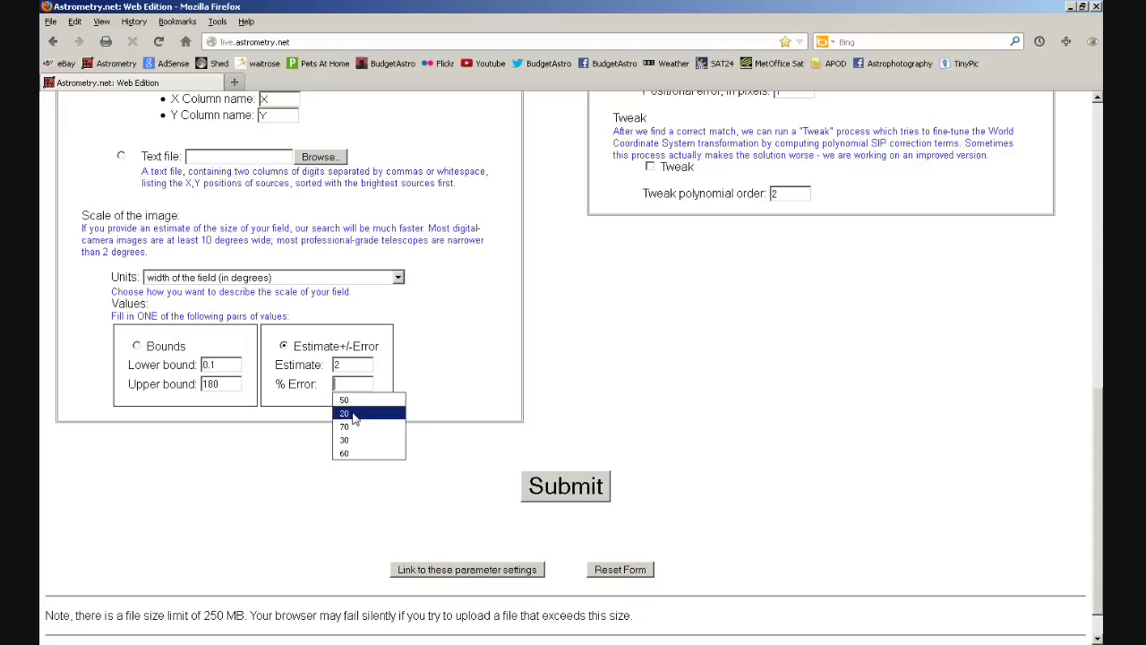
click(354, 414)
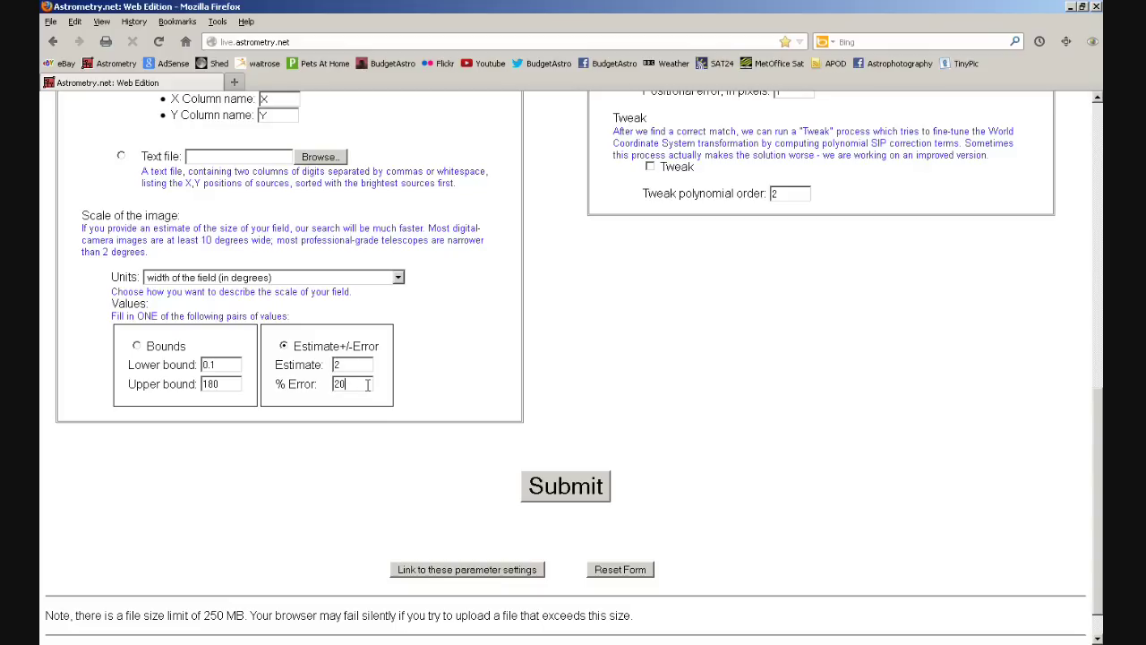
Step: Submit the image for solving, minimize the upload progress window, and open the job's status page
click(566, 488)
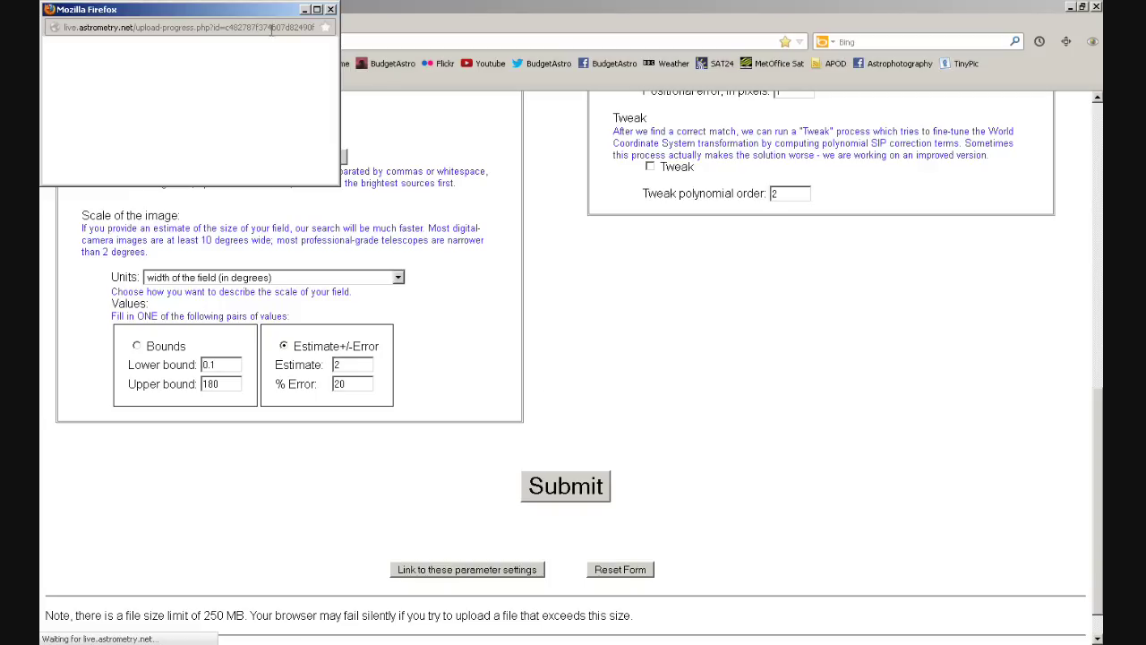
click(305, 11)
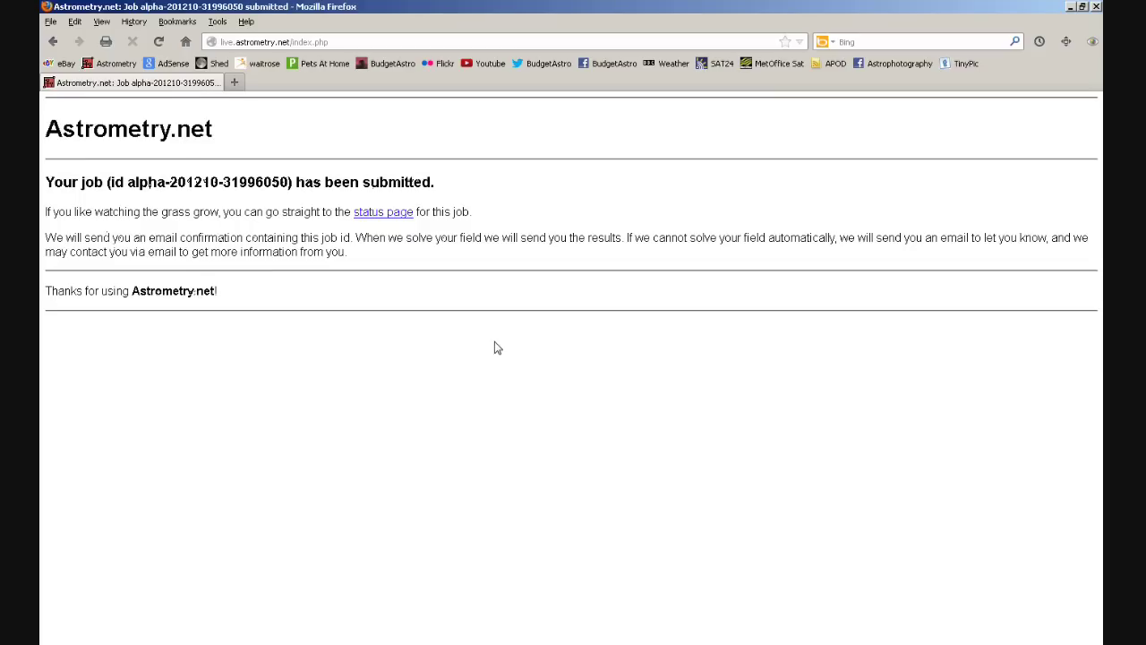
click(377, 213)
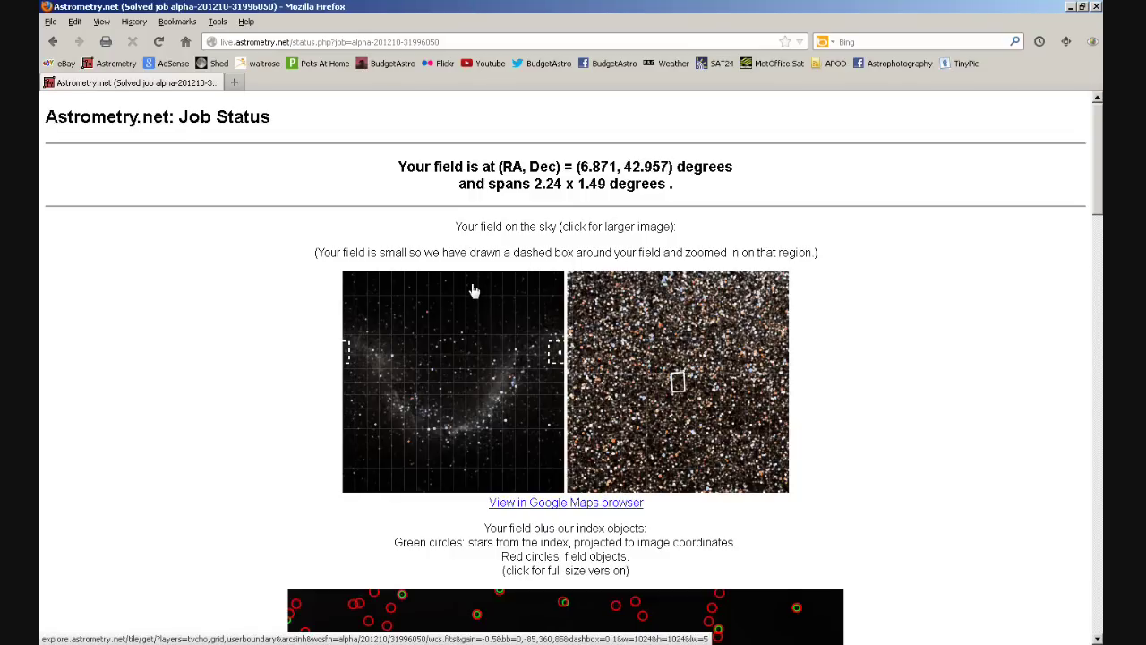
Step: Look over the solved field's images on the status page and open the field in the Google Maps browser
scroll(475, 291, down, 5)
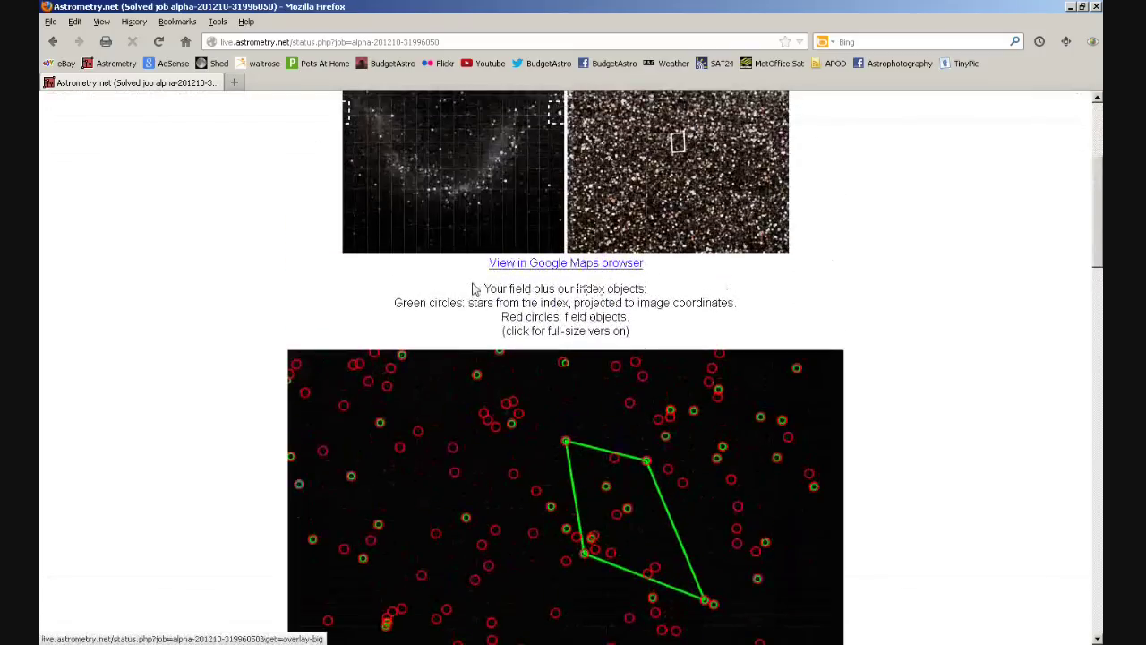
scroll(475, 291, up, 2)
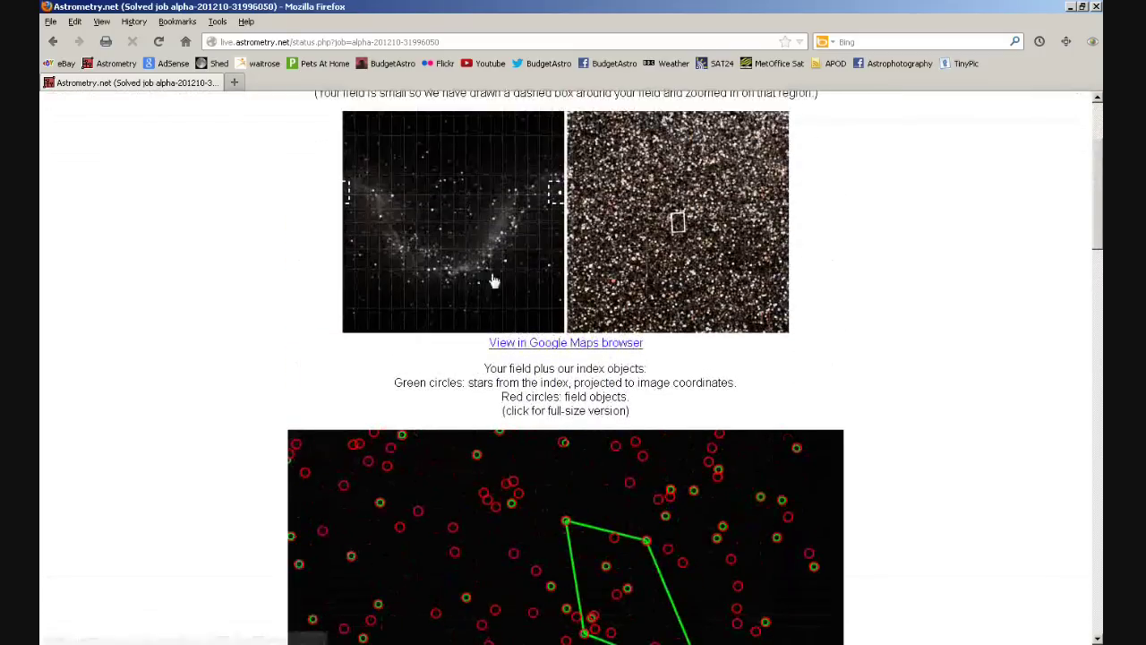
click(555, 347)
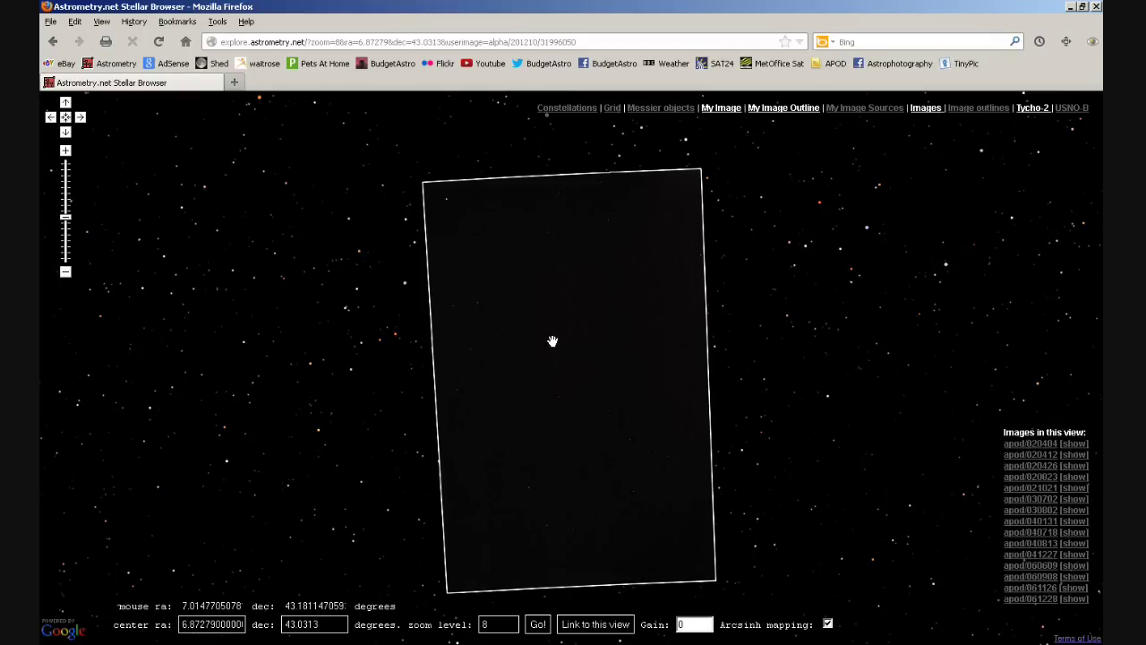
Step: Show the Messier objects and Constellations overlays on the star map and zoom out from the image outline
click(660, 110)
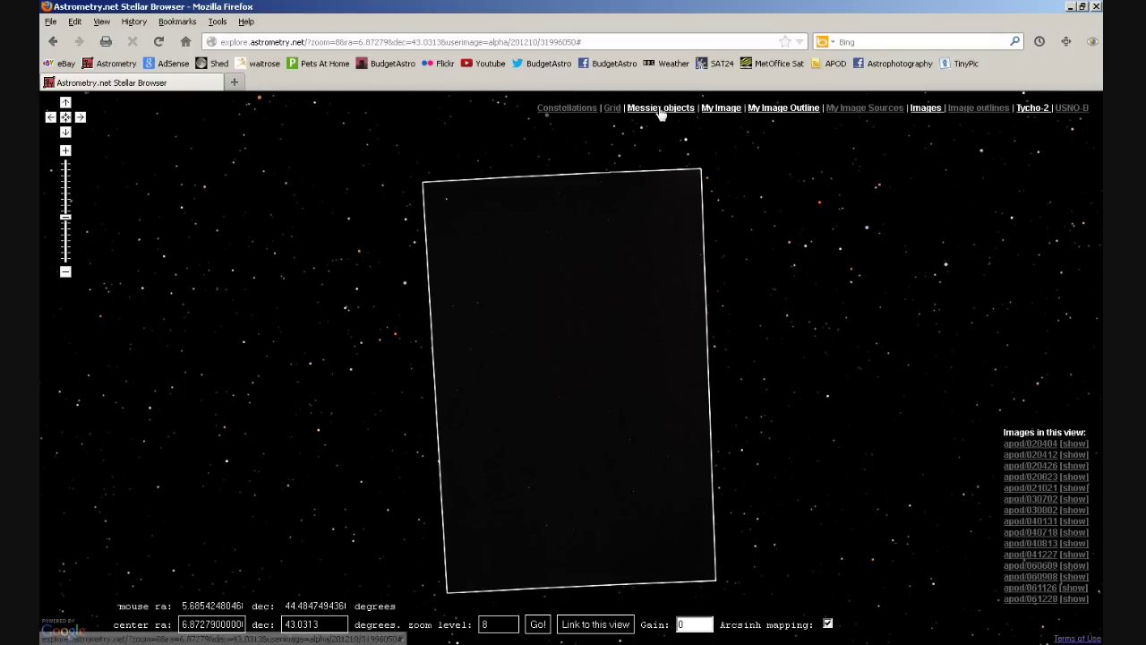
click(569, 111)
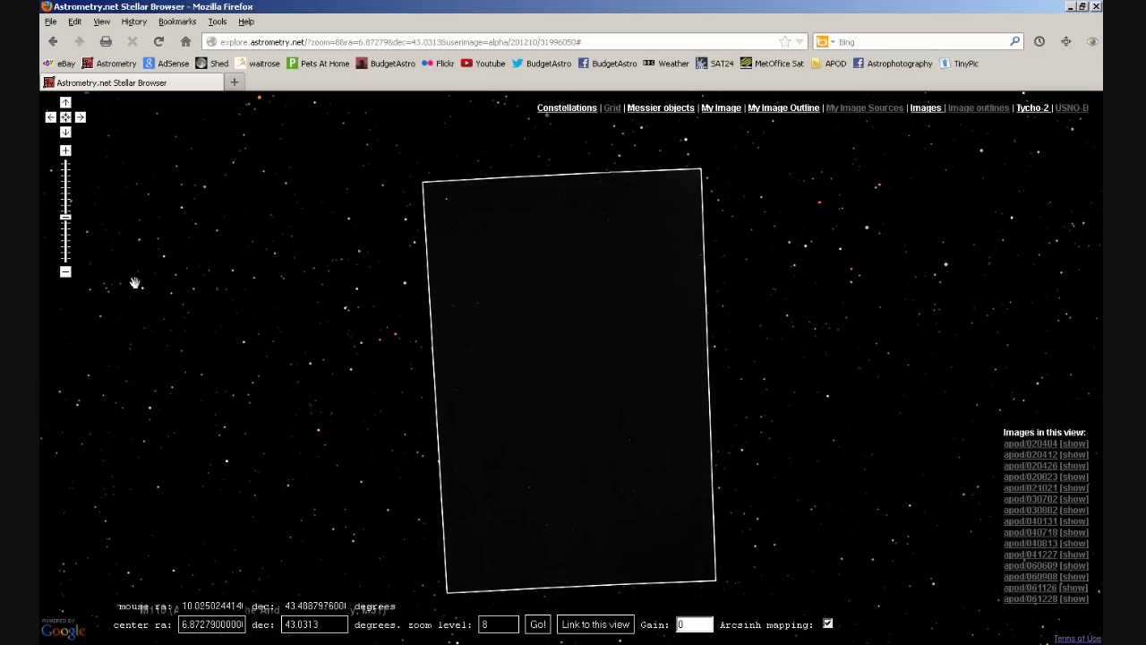
click(65, 274)
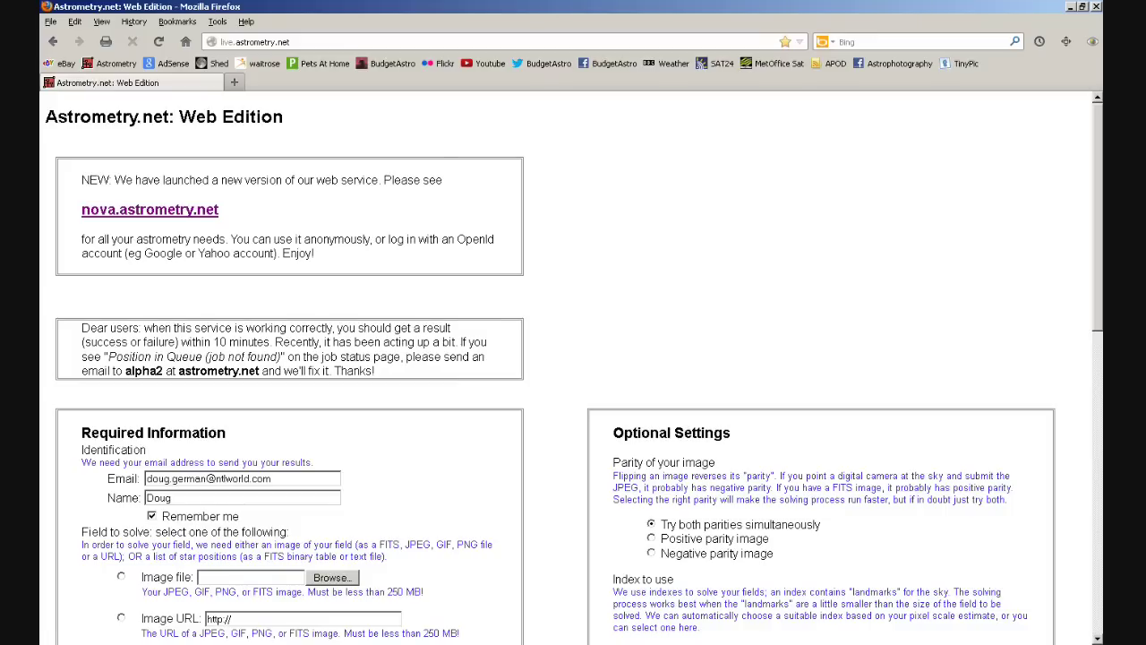
Step: Reload the Astrometry.net submission form and choose Img3074.jpg as the image file to solve
click(112, 64)
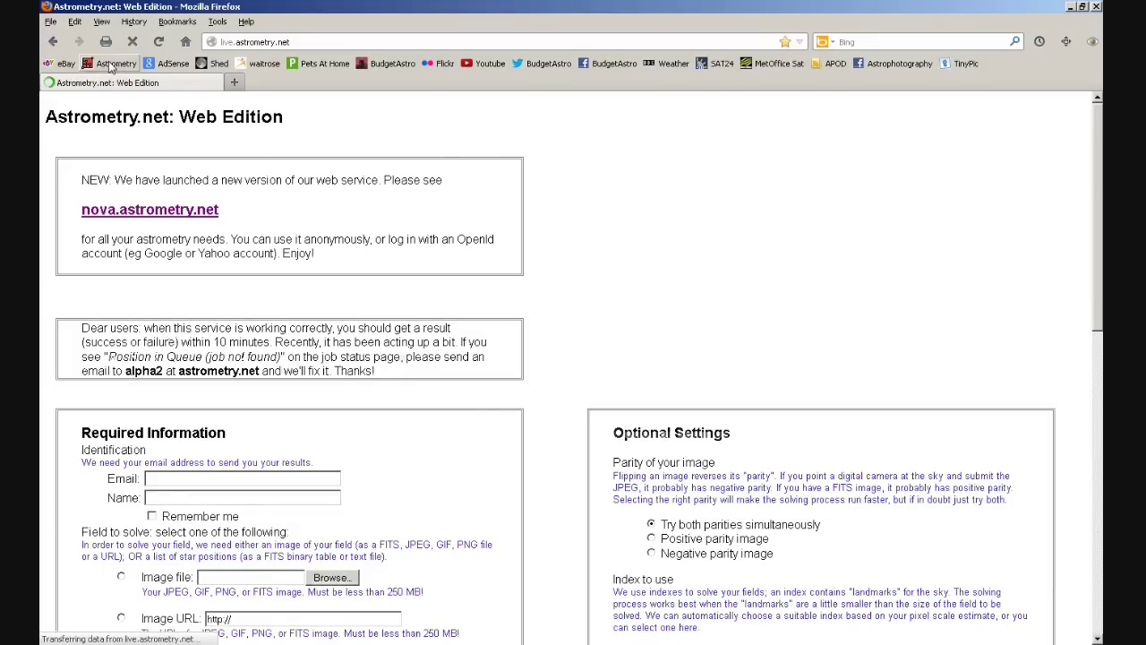
scroll(182, 269, down, 5)
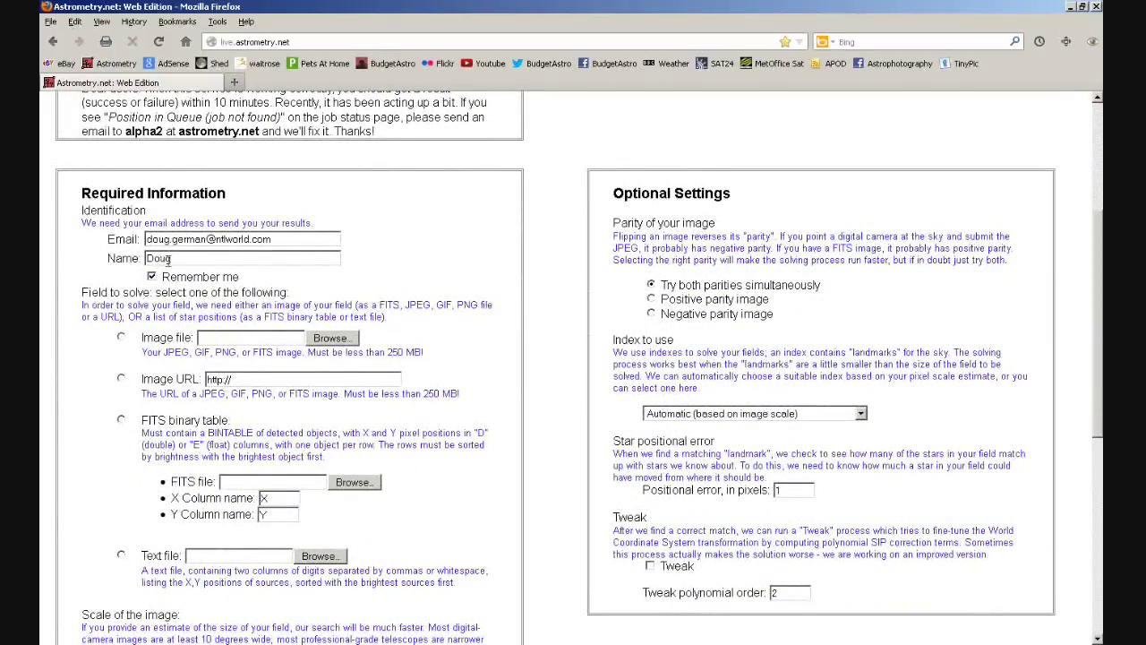
click(329, 341)
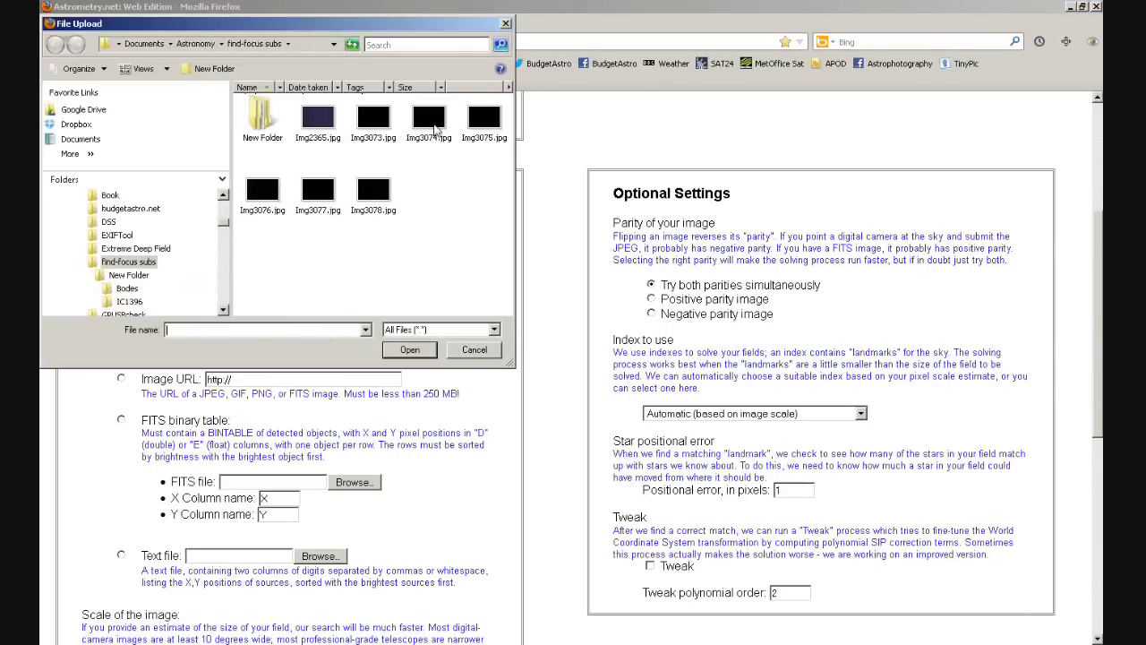
click(435, 129)
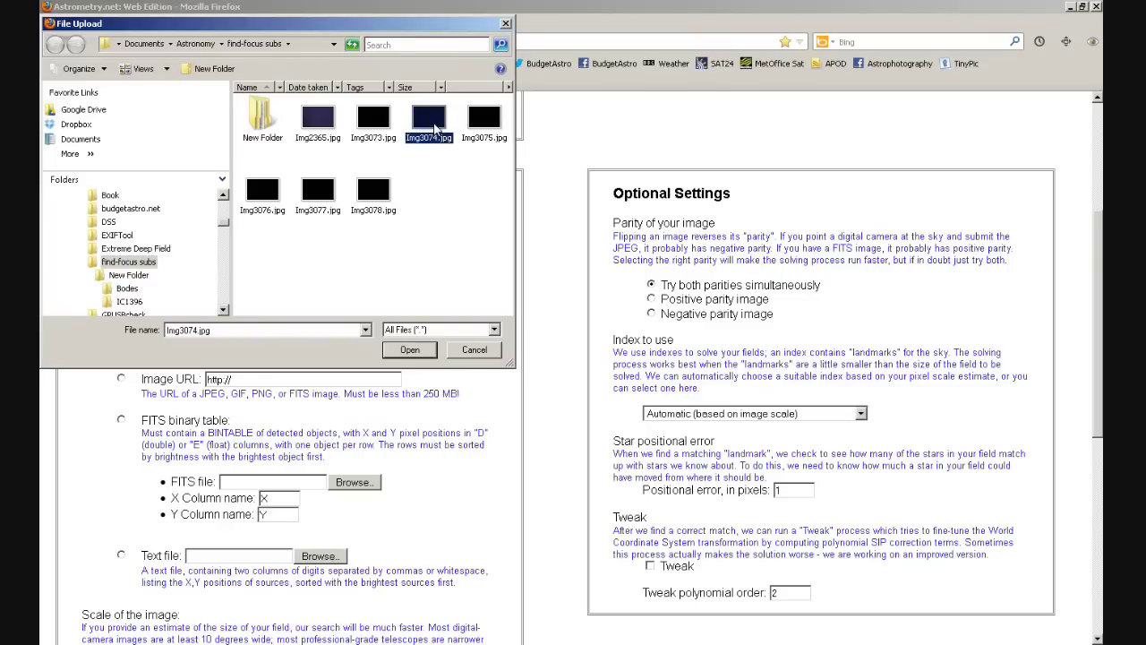
click(409, 350)
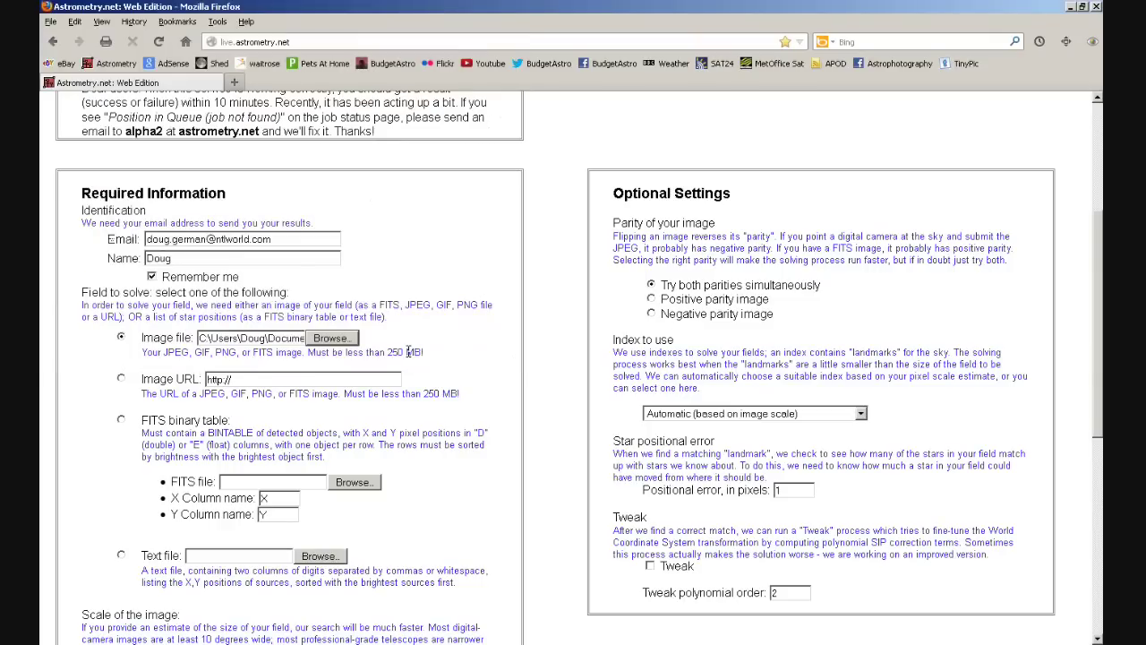
Step: Set the field width estimate to 2 degrees with a percentage error and submit the image for solving
scroll(408, 352, down, 8)
click(347, 325)
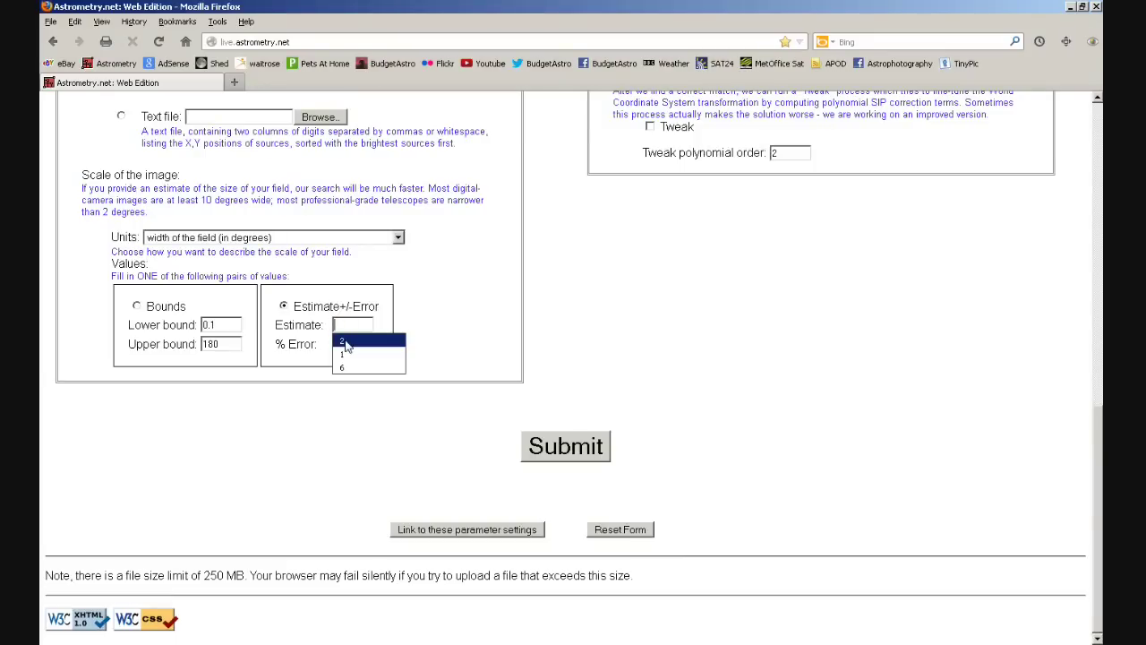
click(347, 343)
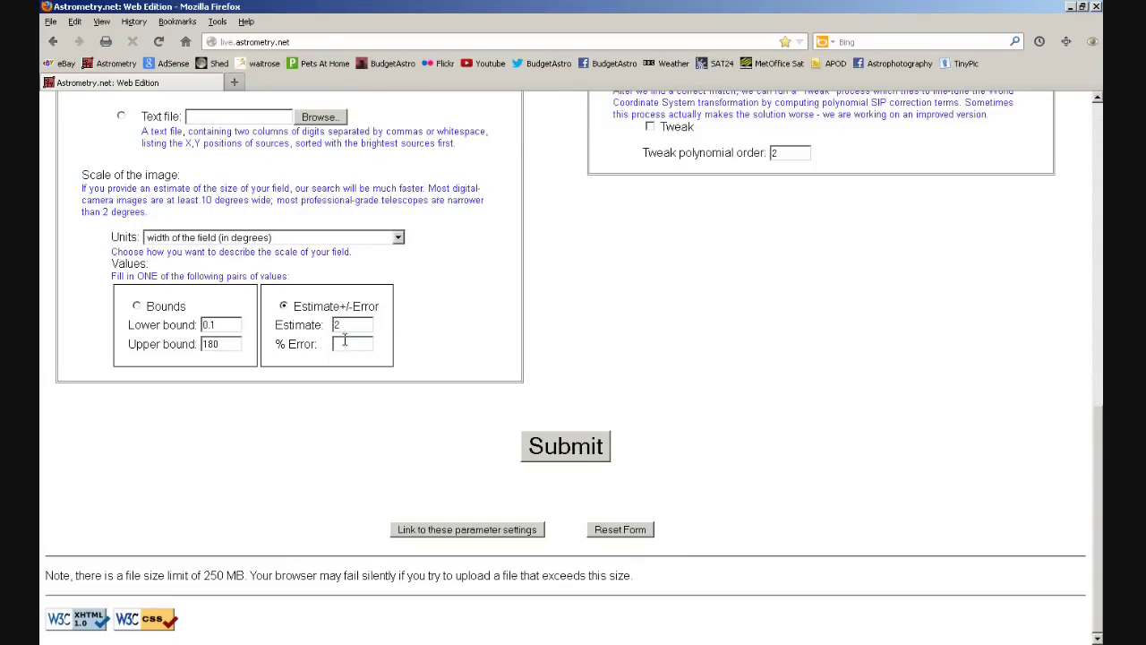
click(345, 344)
click(347, 374)
click(559, 452)
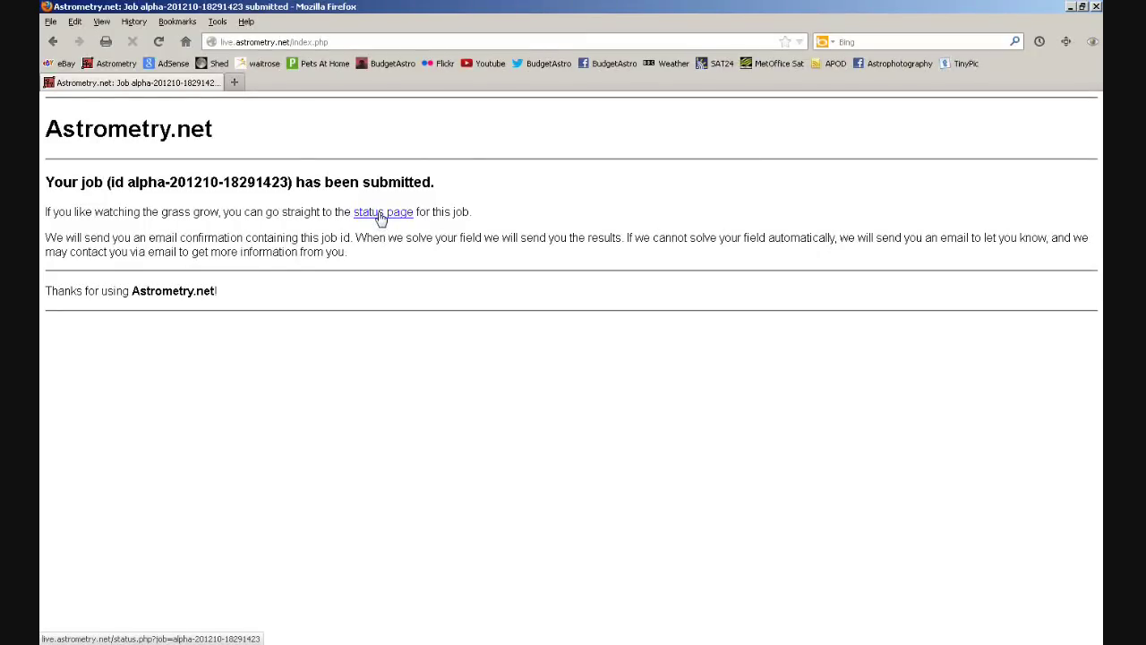
Step: Open the job's status page and view the solved field in the Google Maps browser with the Messier objects overlay
click(382, 218)
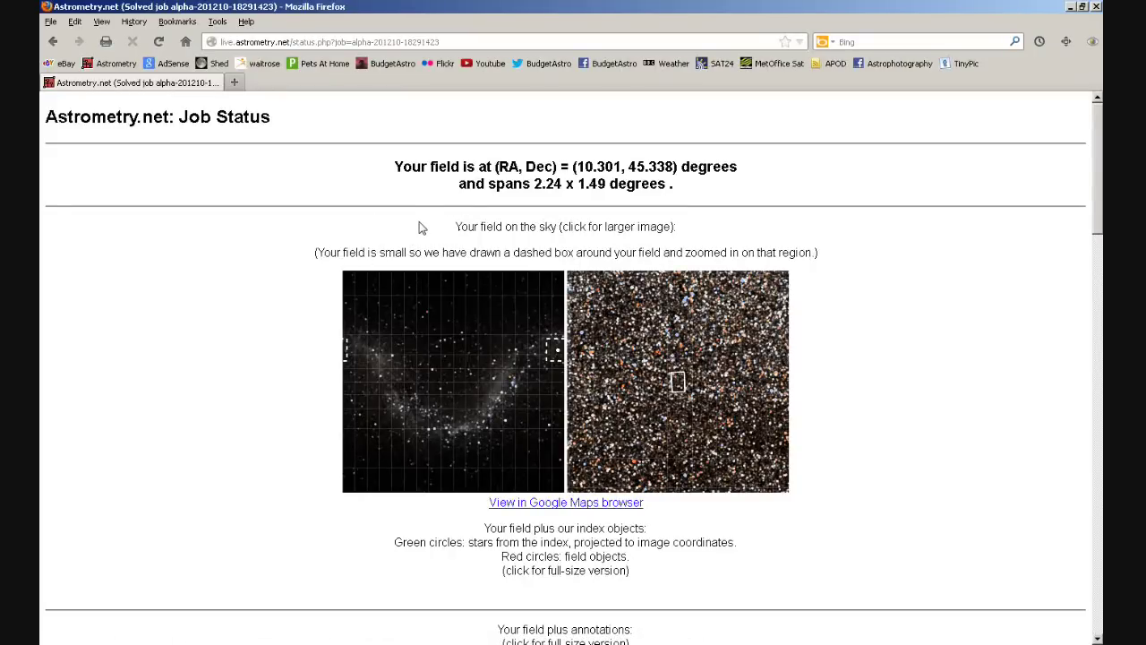
click(553, 504)
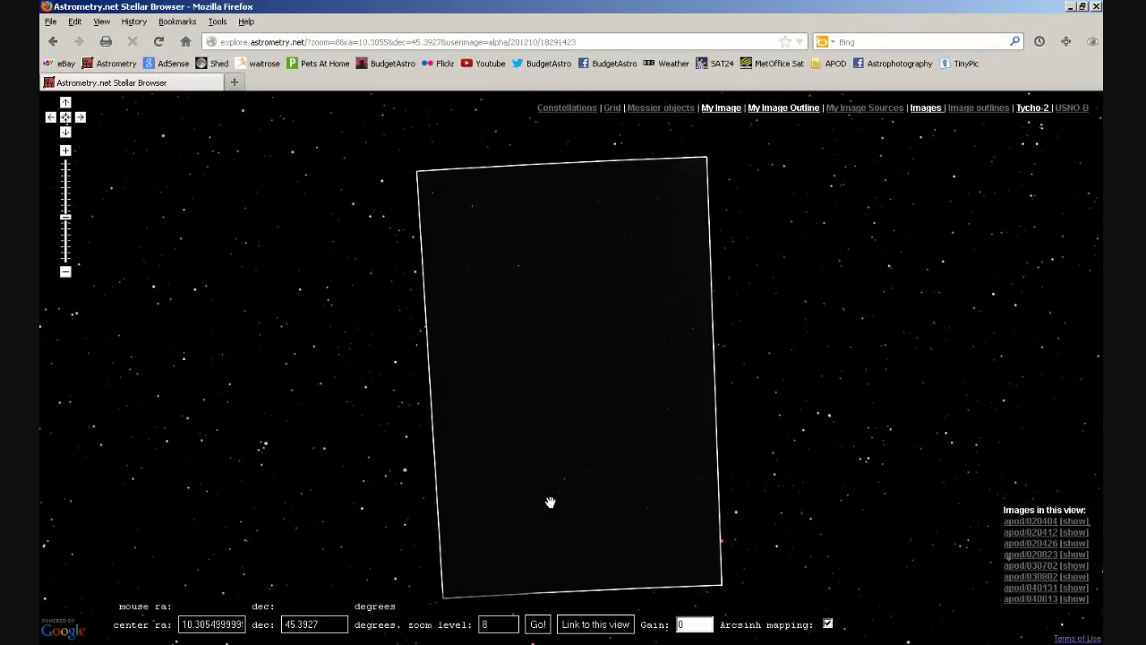
click(665, 109)
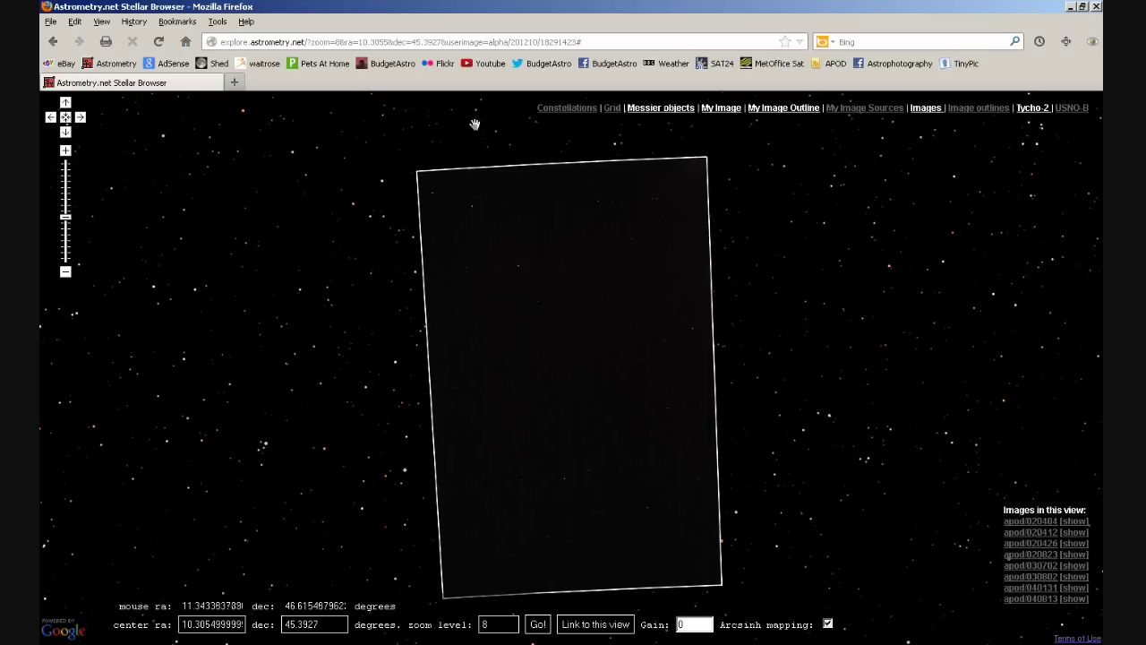
click(70, 275)
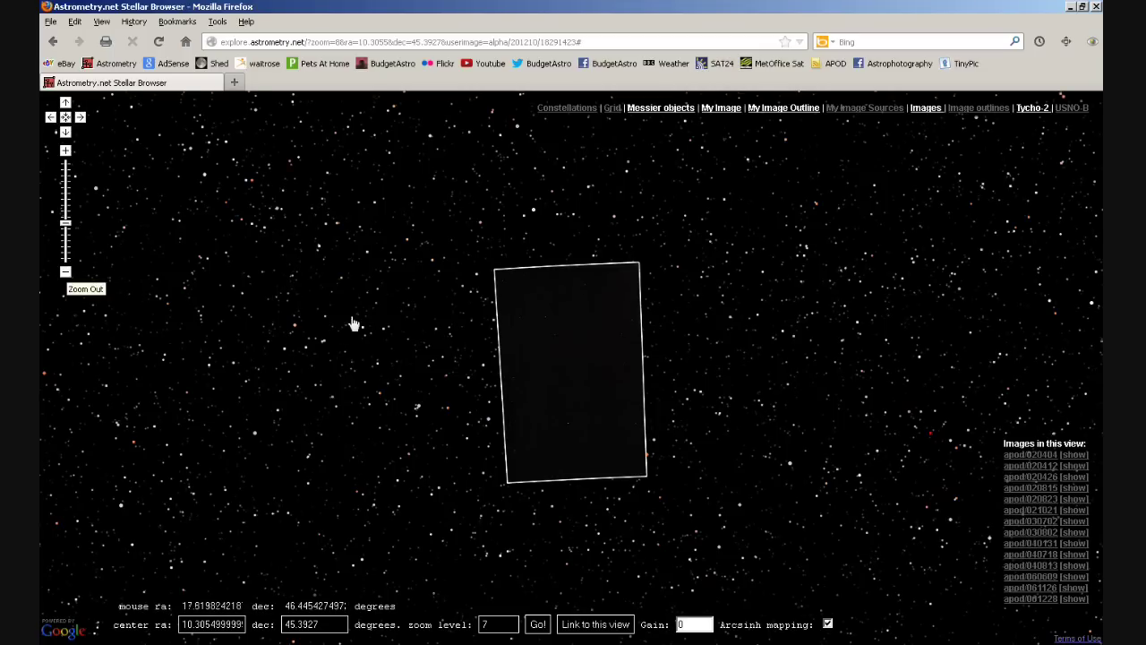
scroll(354, 324, down, 1)
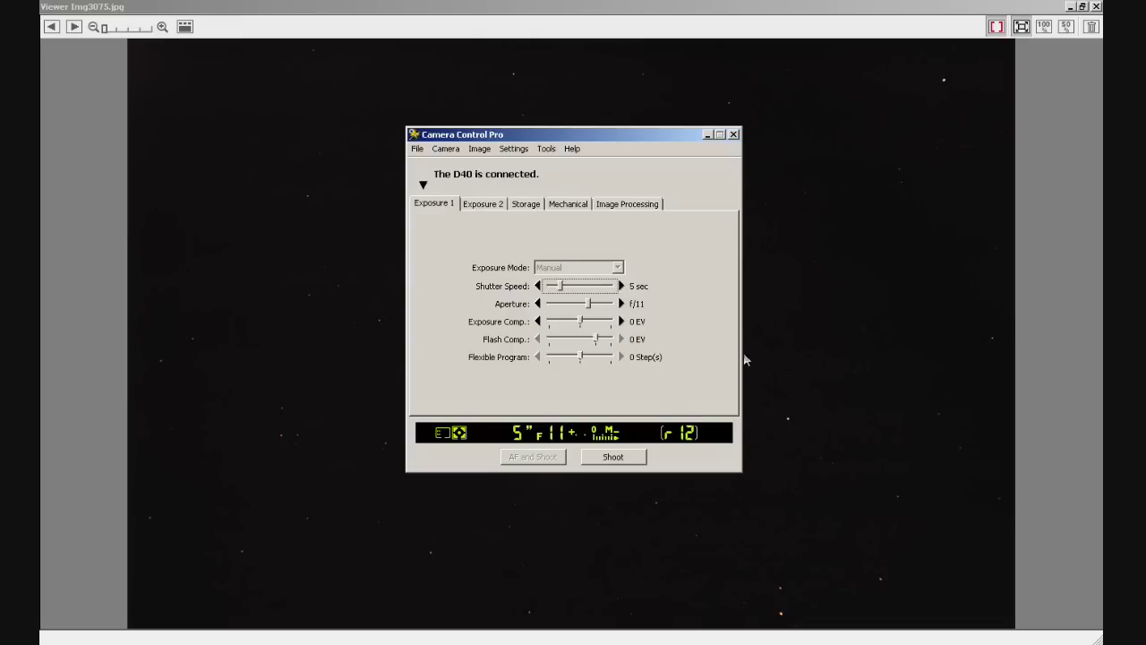
Step: Check the Img3075.jpg shot in the image viewer, switch to Firefox, and choose that file as the image to solve
click(881, 367)
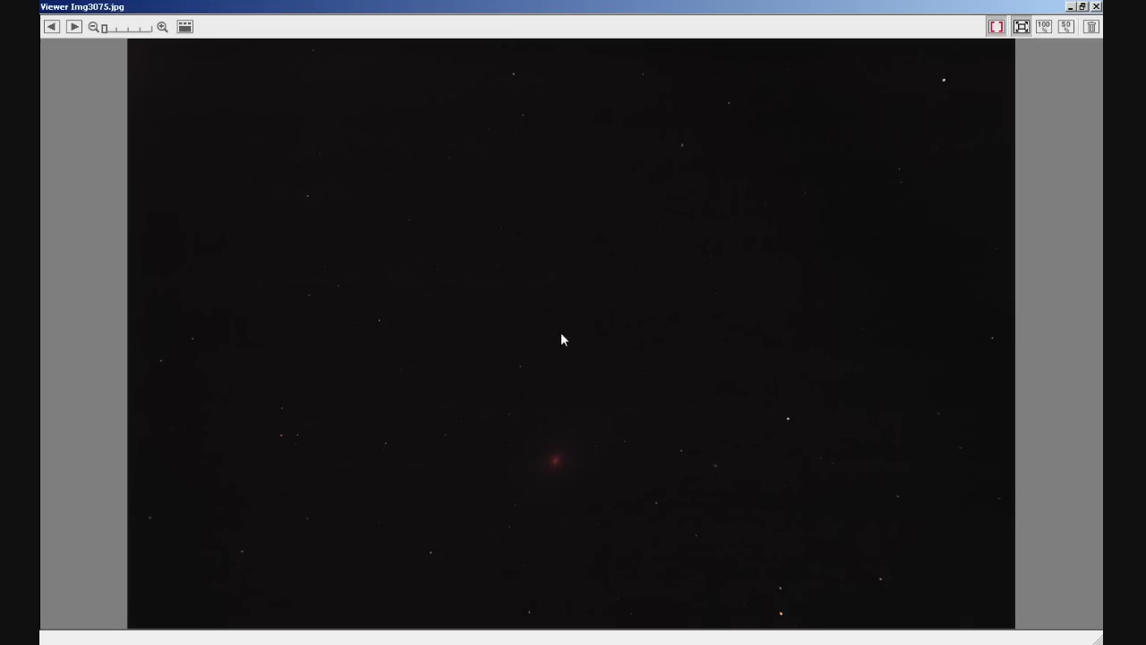
key(alt+Tab)
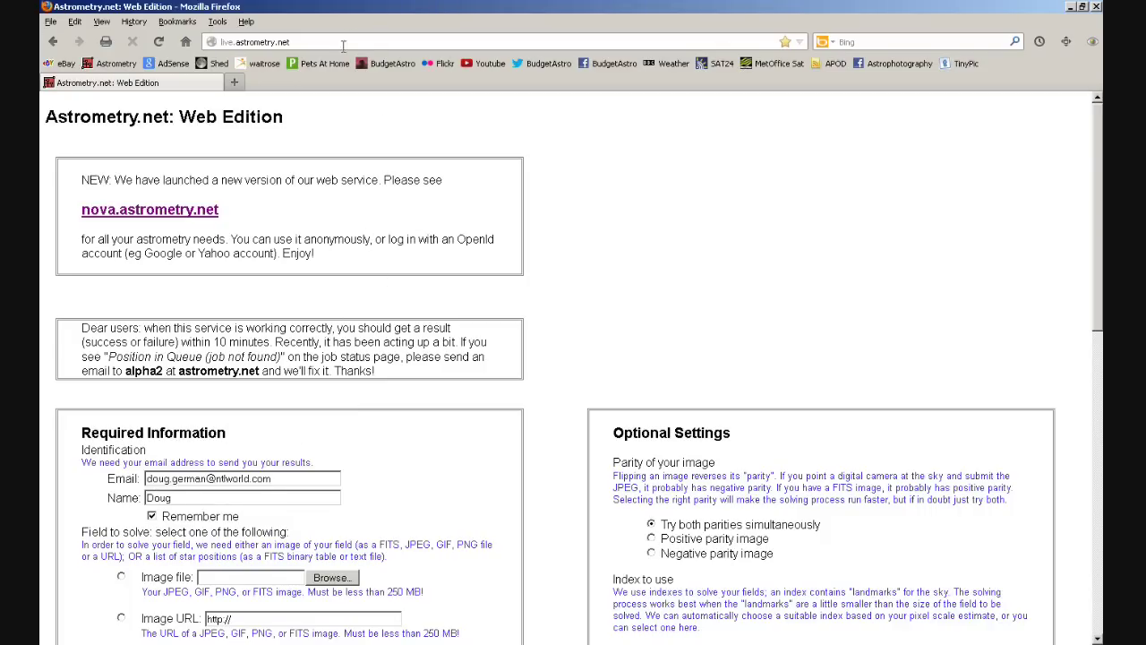
scroll(508, 143, down, 5)
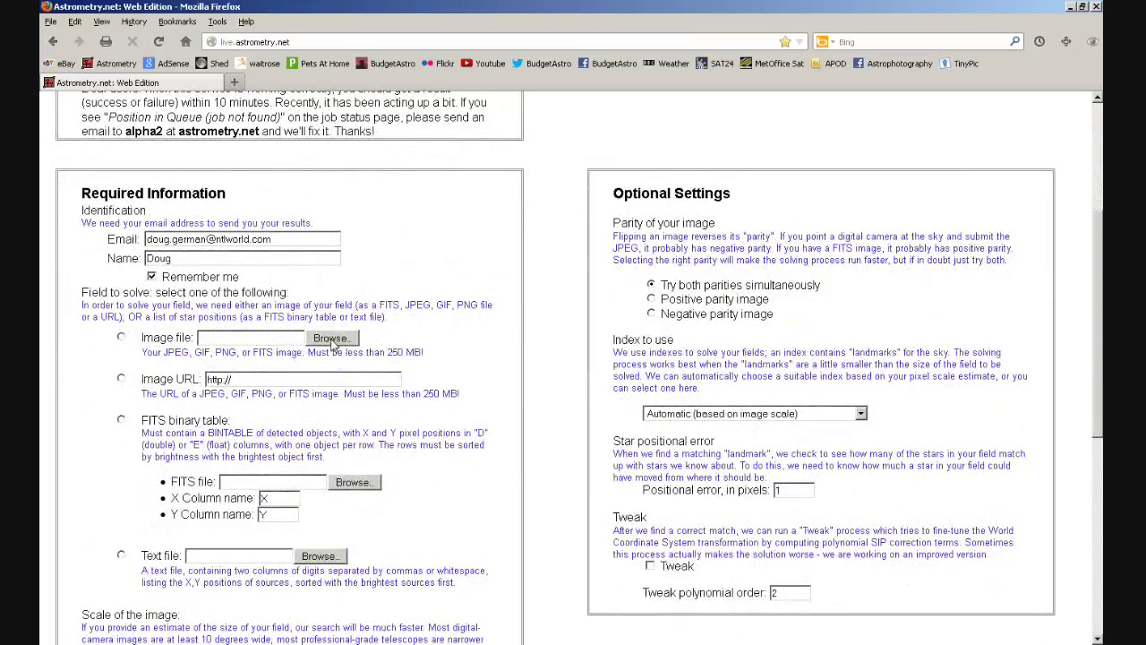
click(331, 338)
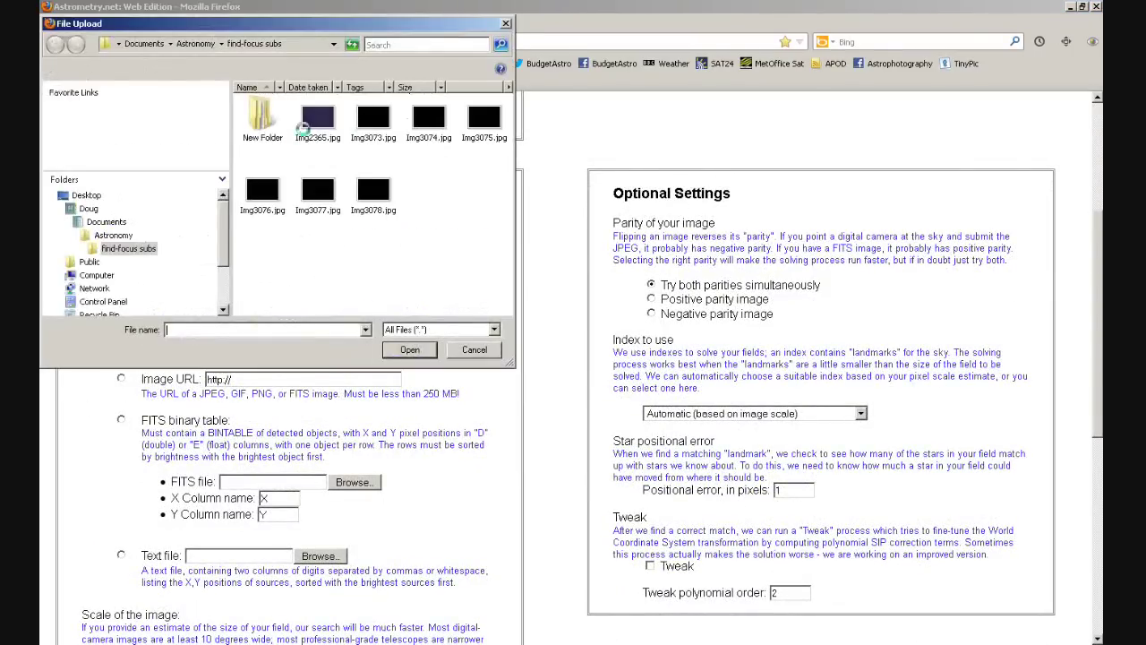
click(484, 121)
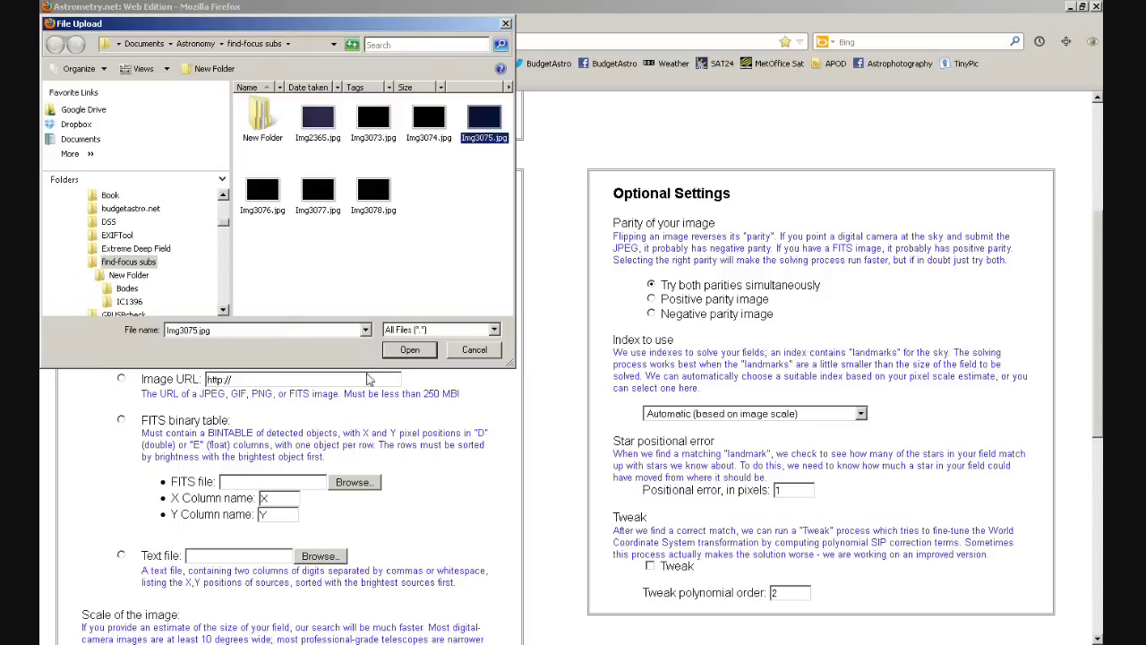
click(409, 349)
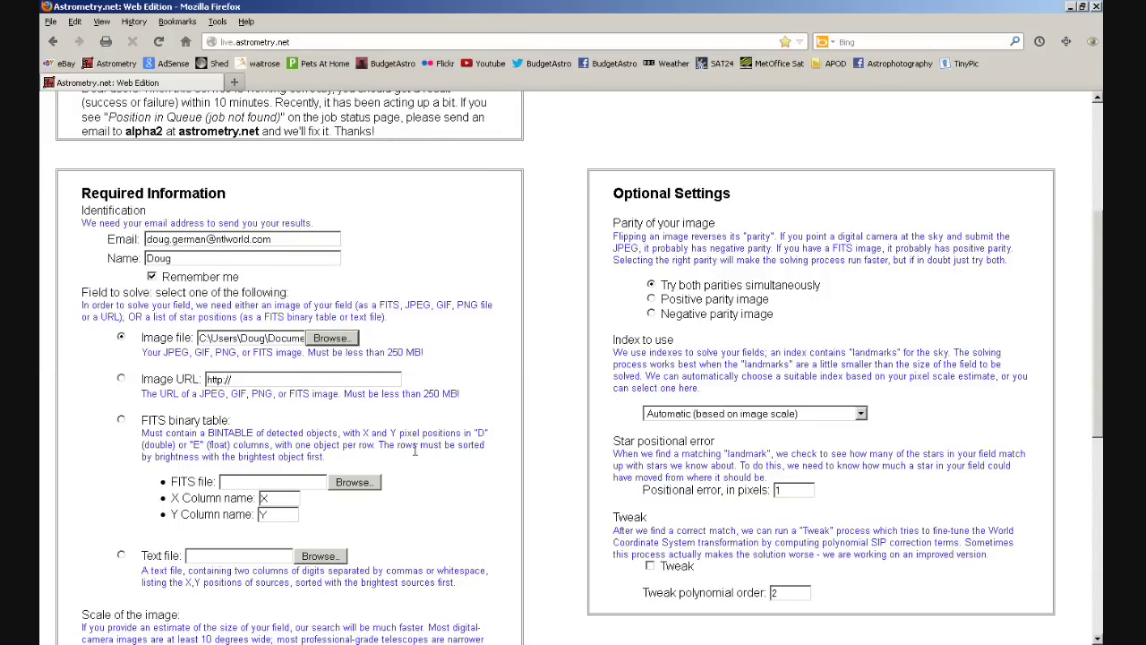
Step: Set the field width estimate to 2 degrees with a 20% error and submit the image for solving
scroll(423, 453, down, 1)
scroll(422, 453, down, 6)
click(354, 444)
click(352, 463)
click(352, 463)
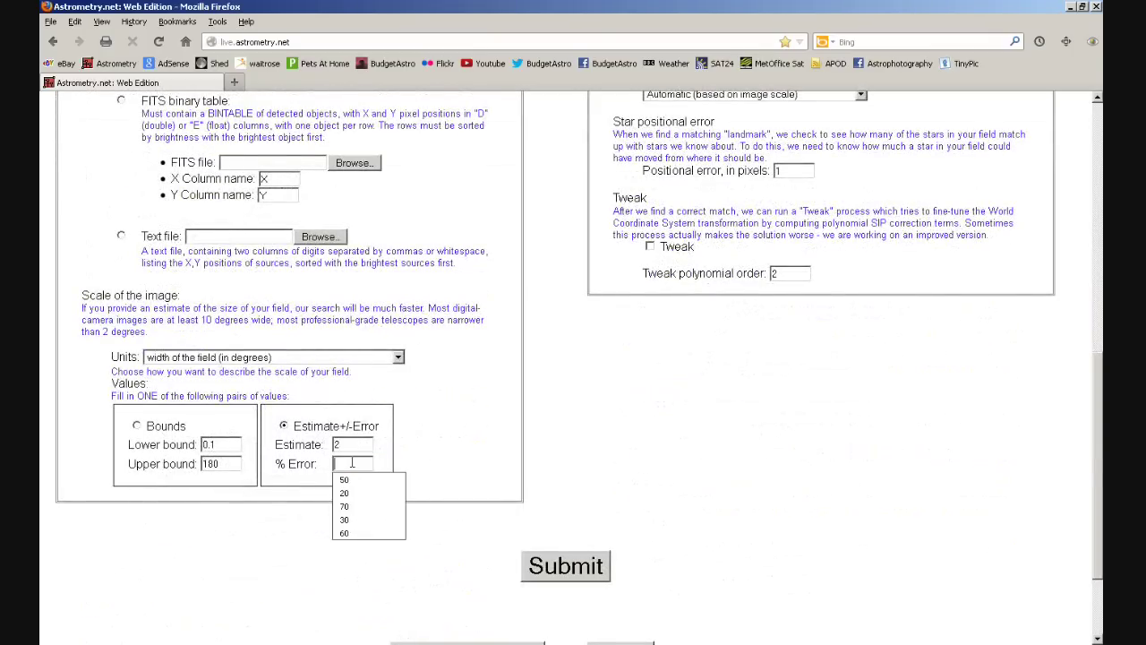
click(343, 492)
key(Return)
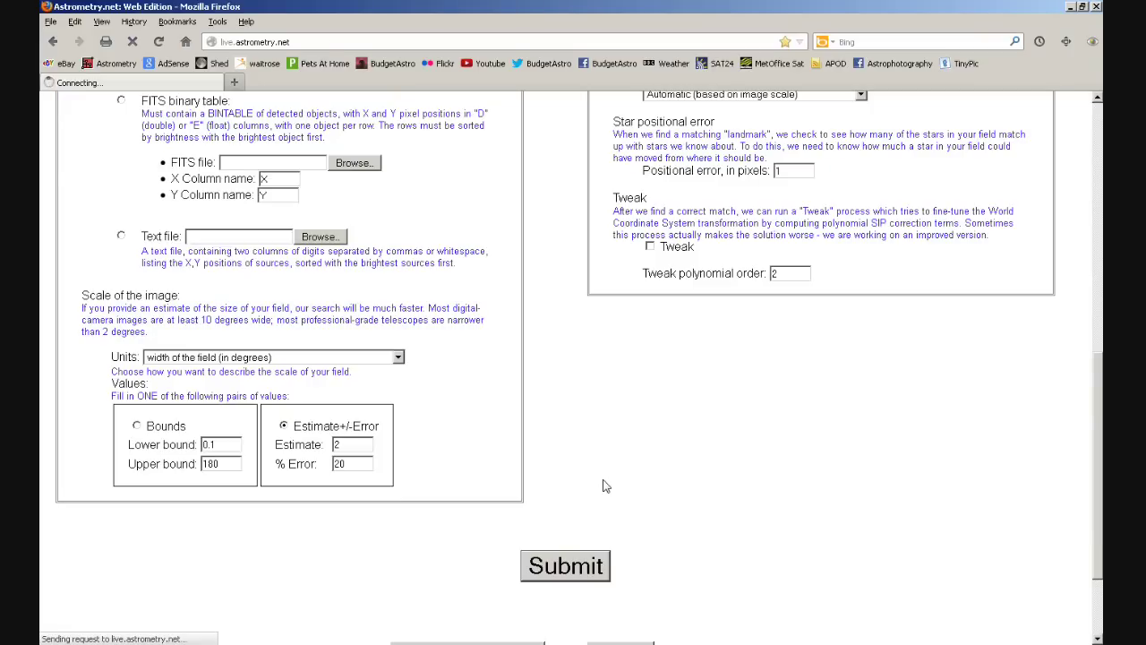
Step: Open the job's status page and look over the listed objects and the annotated image of the solved field
click(401, 217)
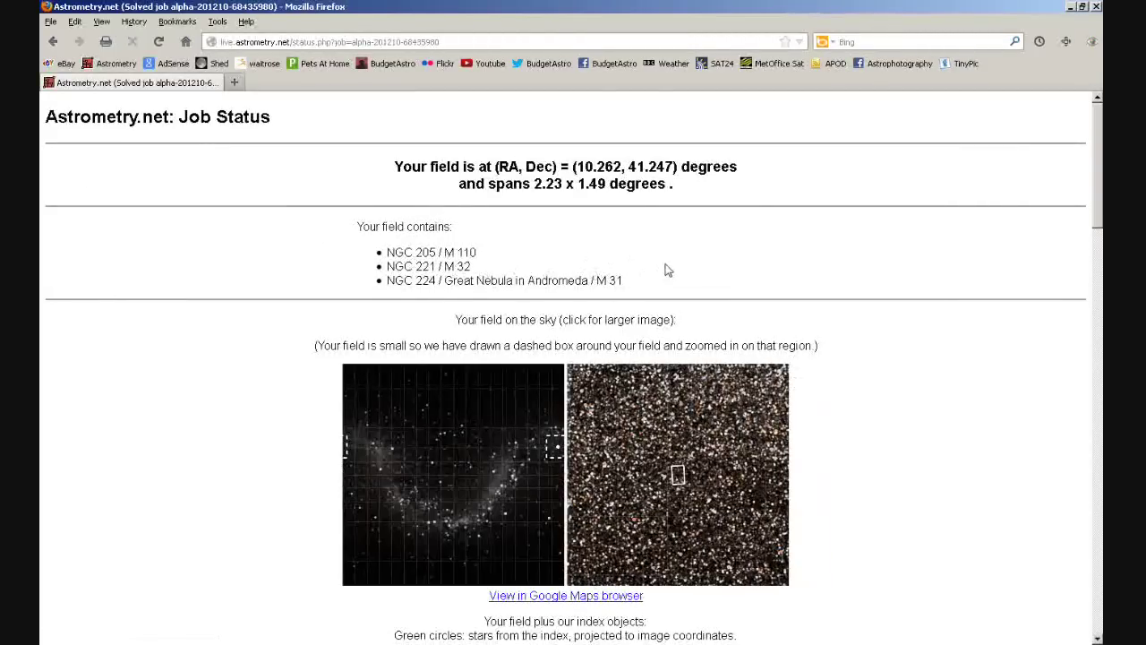
scroll(667, 270, down, 1)
scroll(667, 271, down, 10)
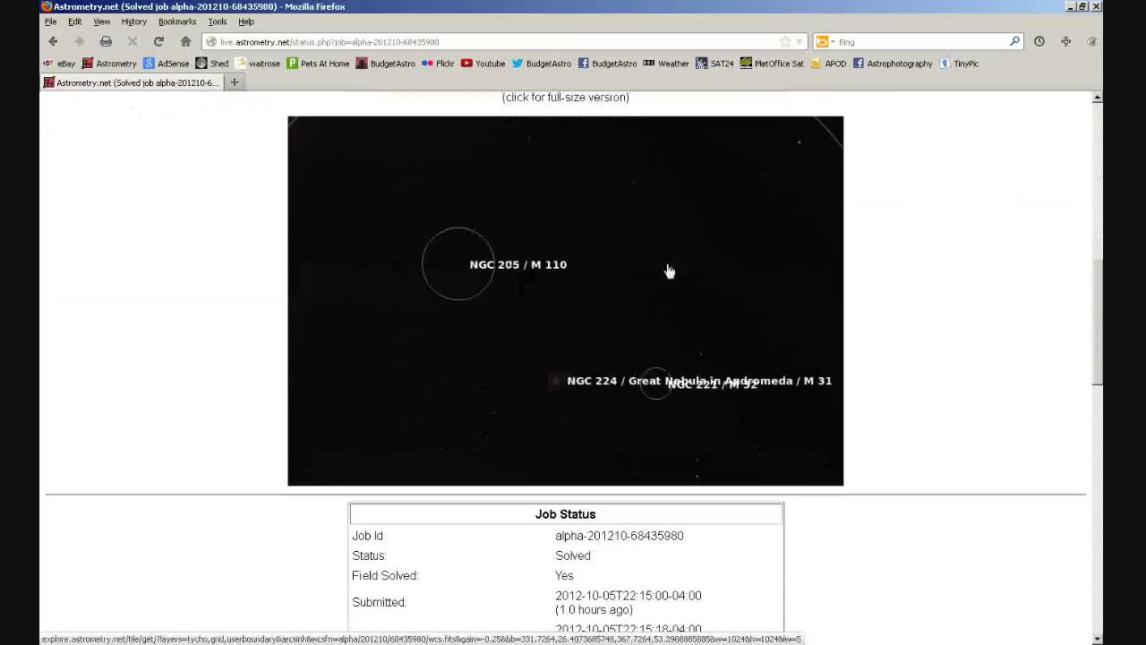
scroll(667, 271, up, 2)
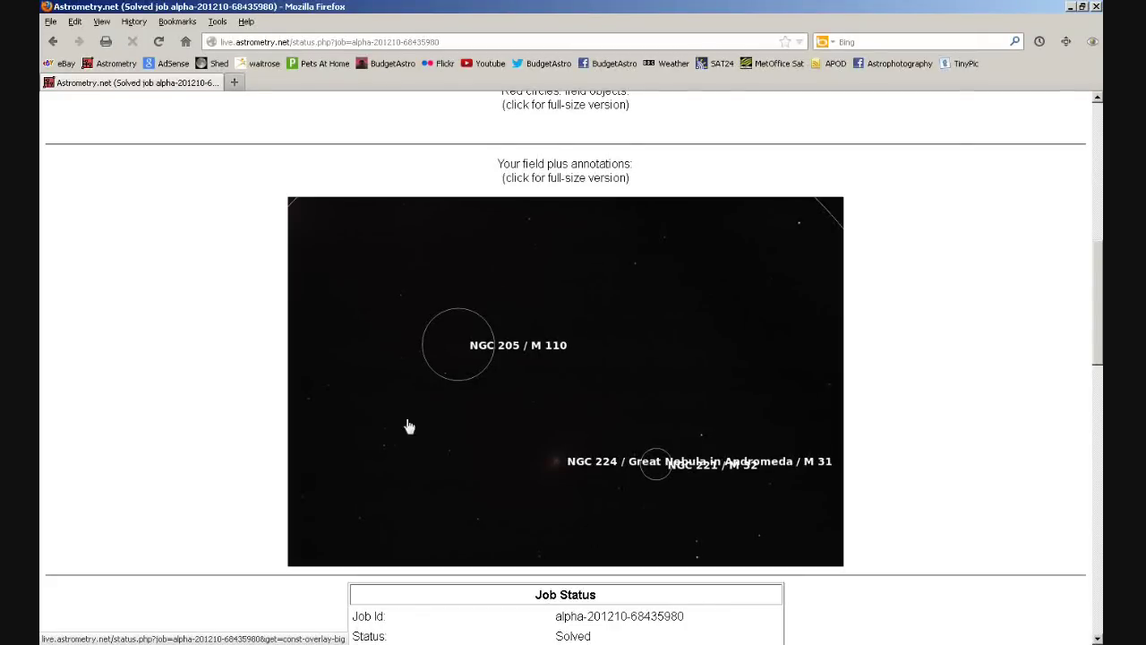
scroll(645, 367, up, 7)
scroll(644, 367, up, 3)
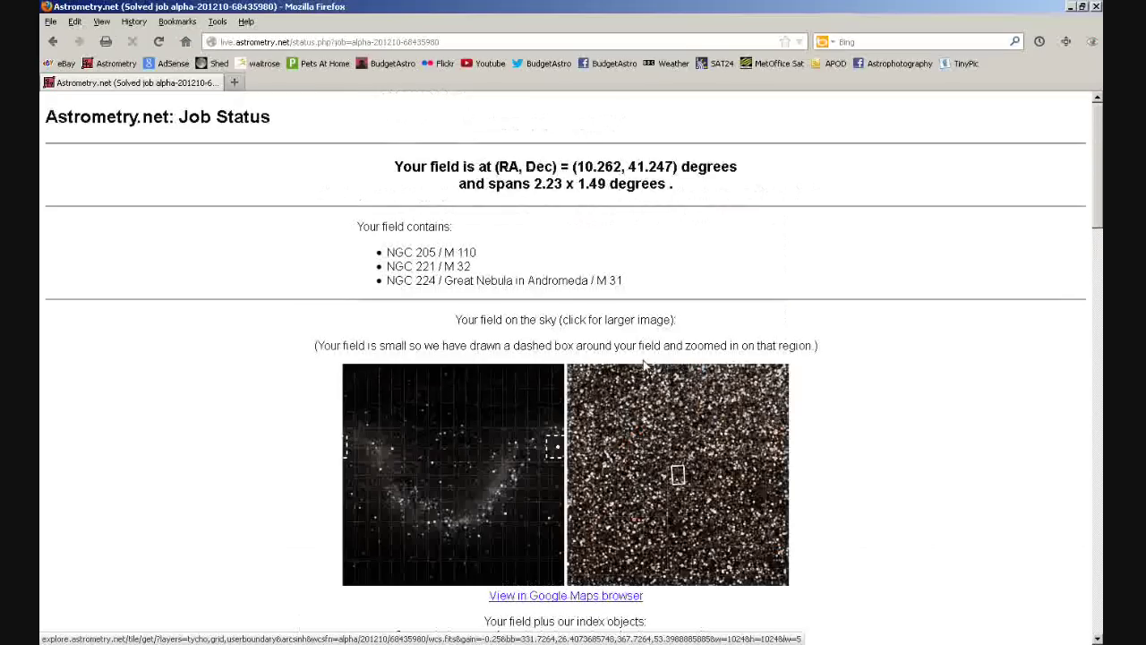
Step: Open the solved field in the Google Maps browser and show the Messier objects overlay
scroll(627, 394, down, 3)
click(574, 437)
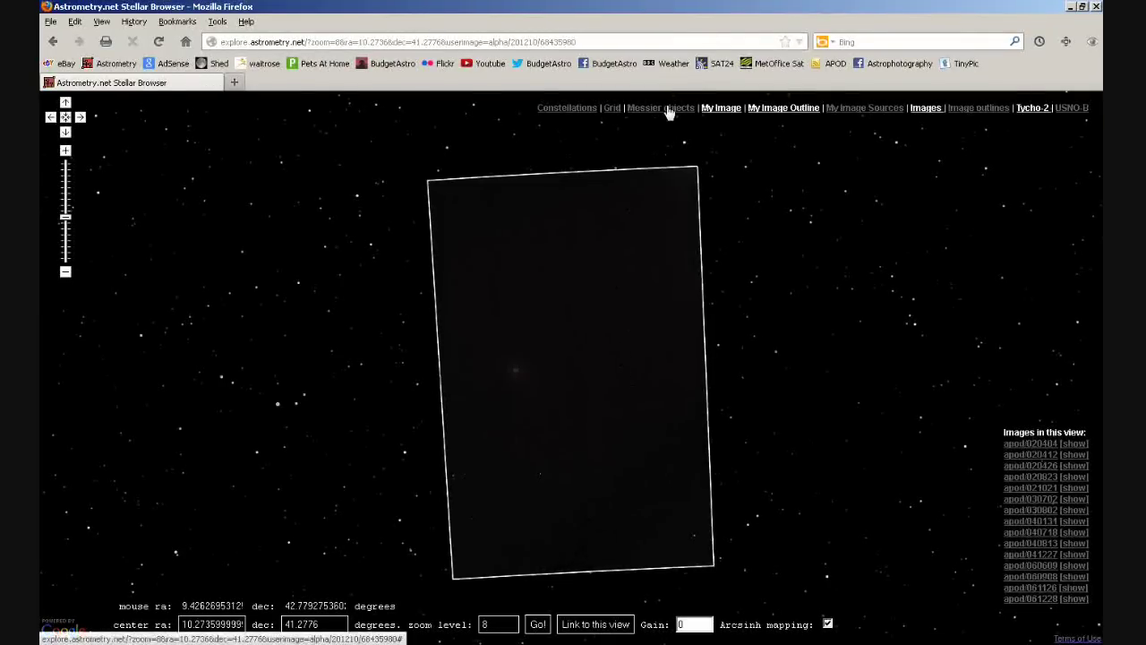
click(667, 109)
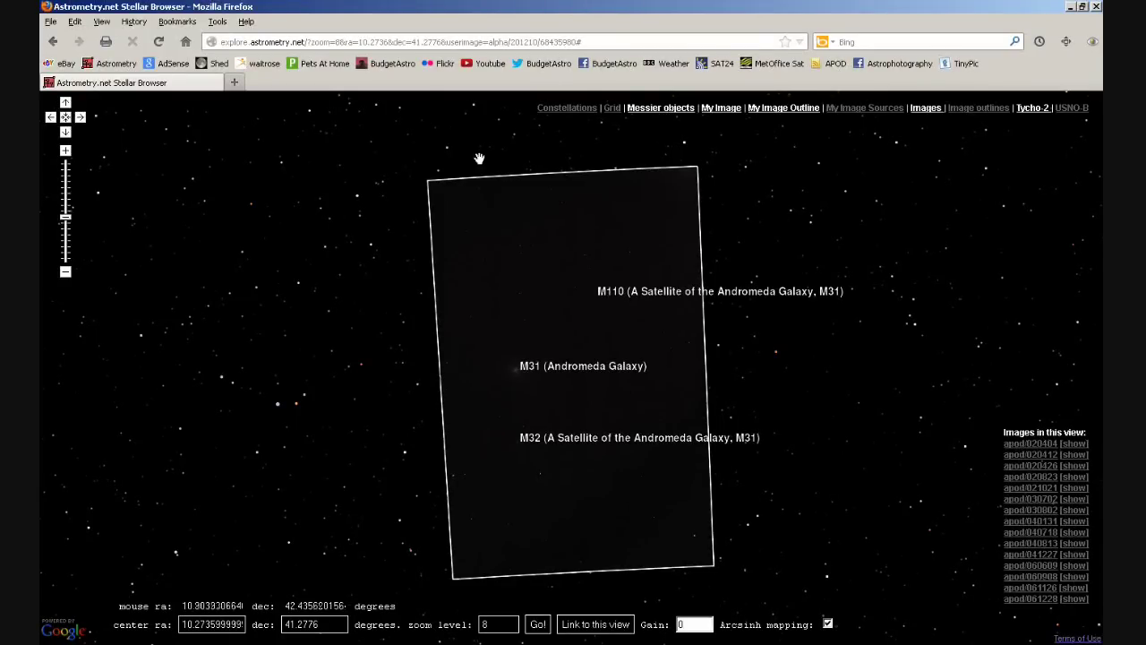
Step: Reload the Astrometry.net submission form and choose Img2365.jpg as the image file to solve
click(112, 64)
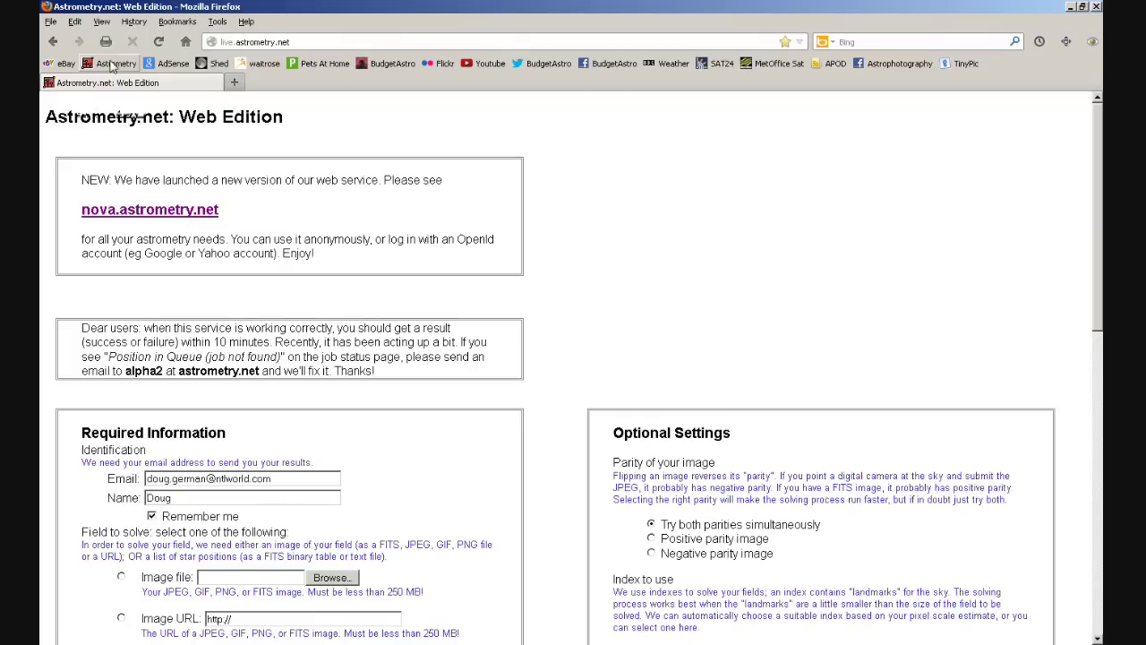
scroll(334, 363, down, 3)
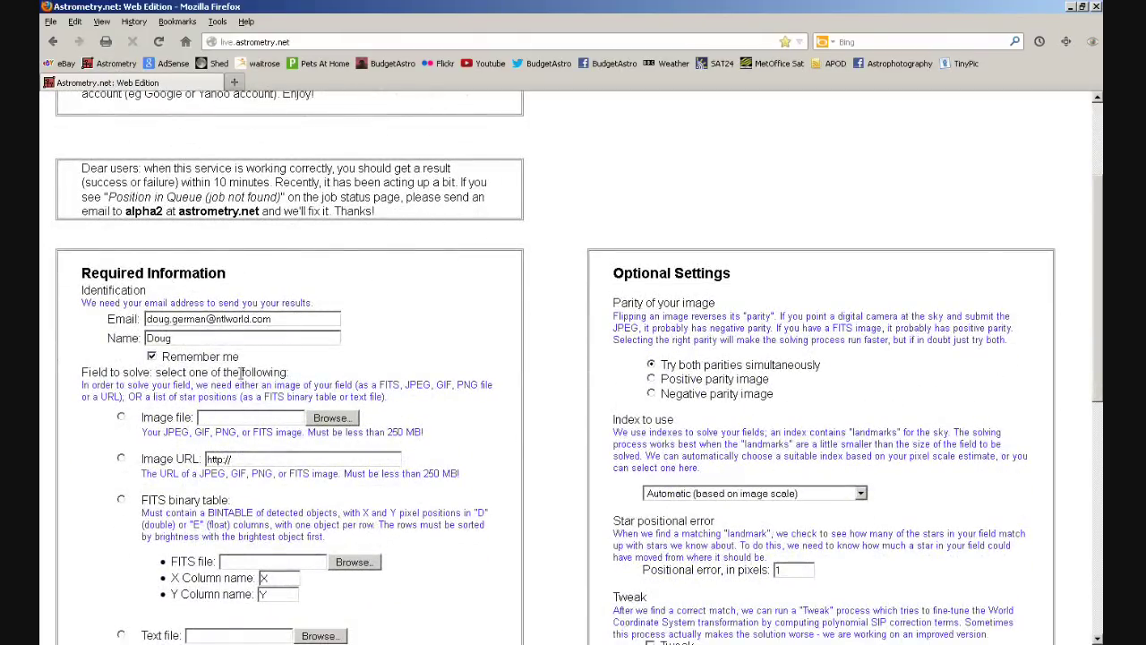
click(335, 418)
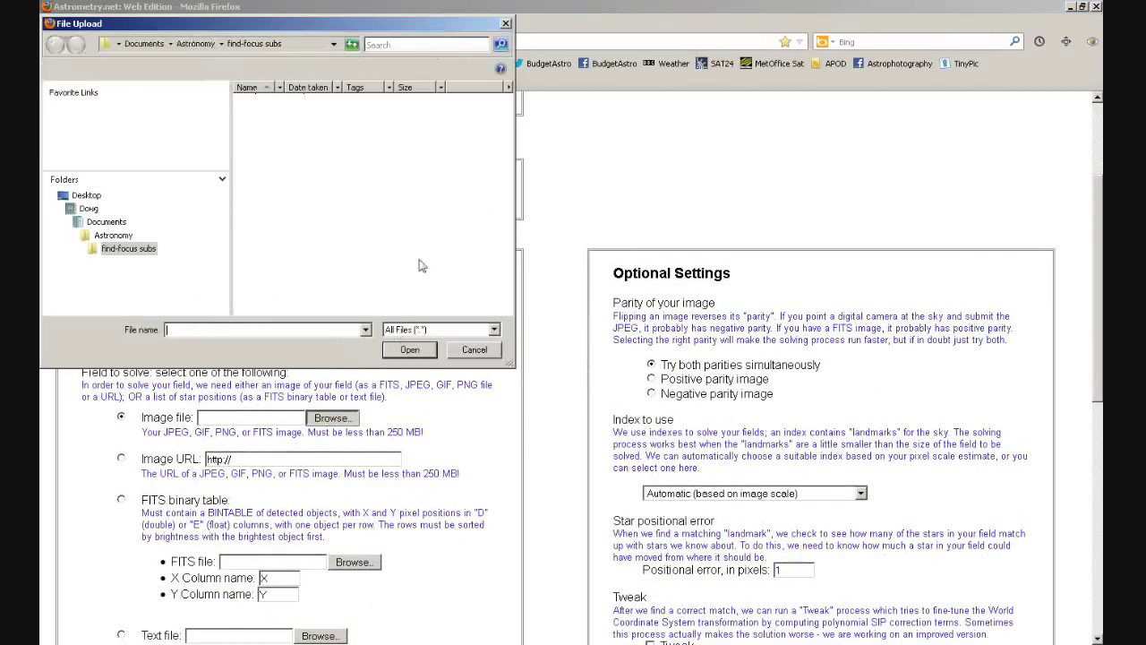
click(317, 121)
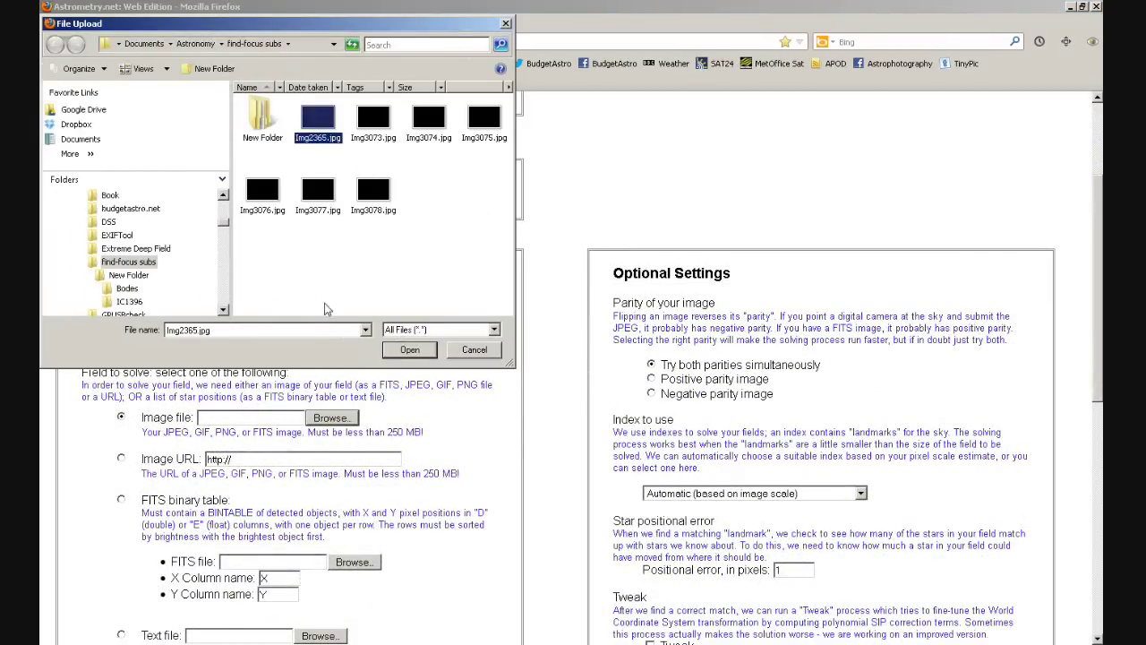
click(409, 350)
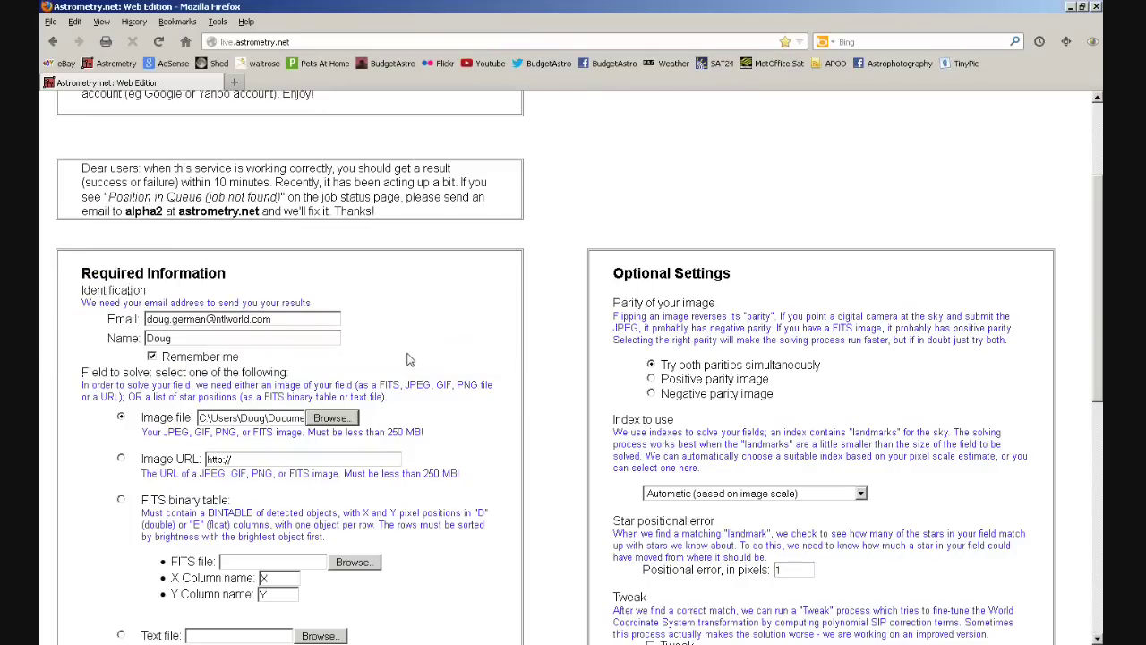
Step: Set the field width estimate to 1 degree with a 50% error and submit the image for solving
scroll(413, 375, down, 5)
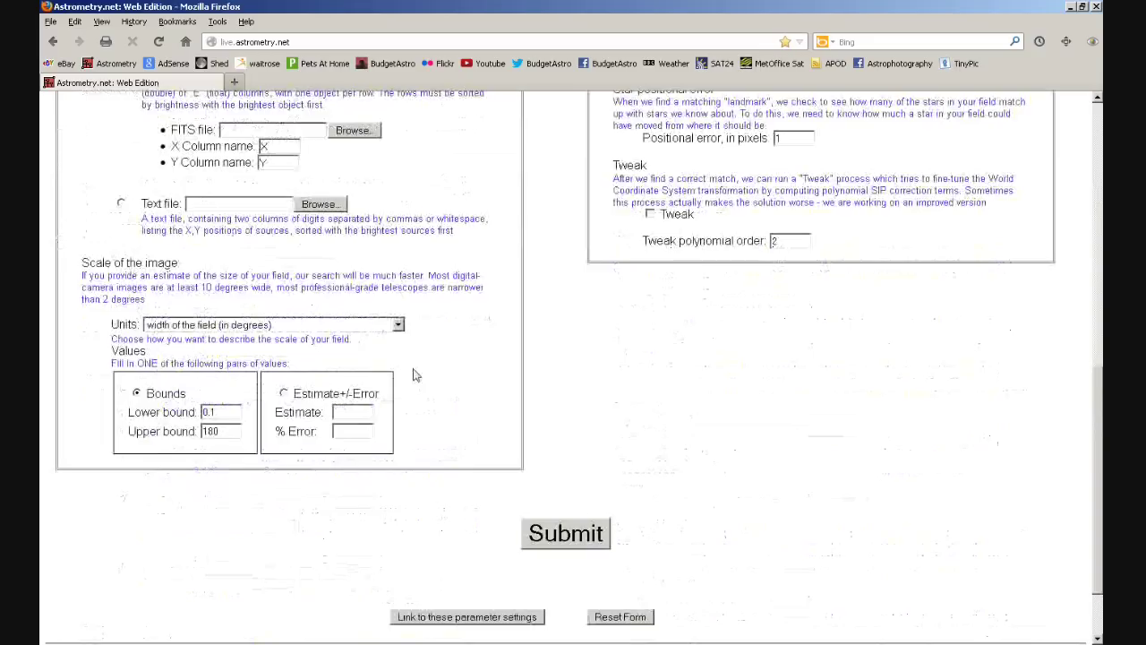
scroll(414, 374, down, 1)
click(353, 364)
text(1)
click(346, 391)
click(343, 384)
click(354, 406)
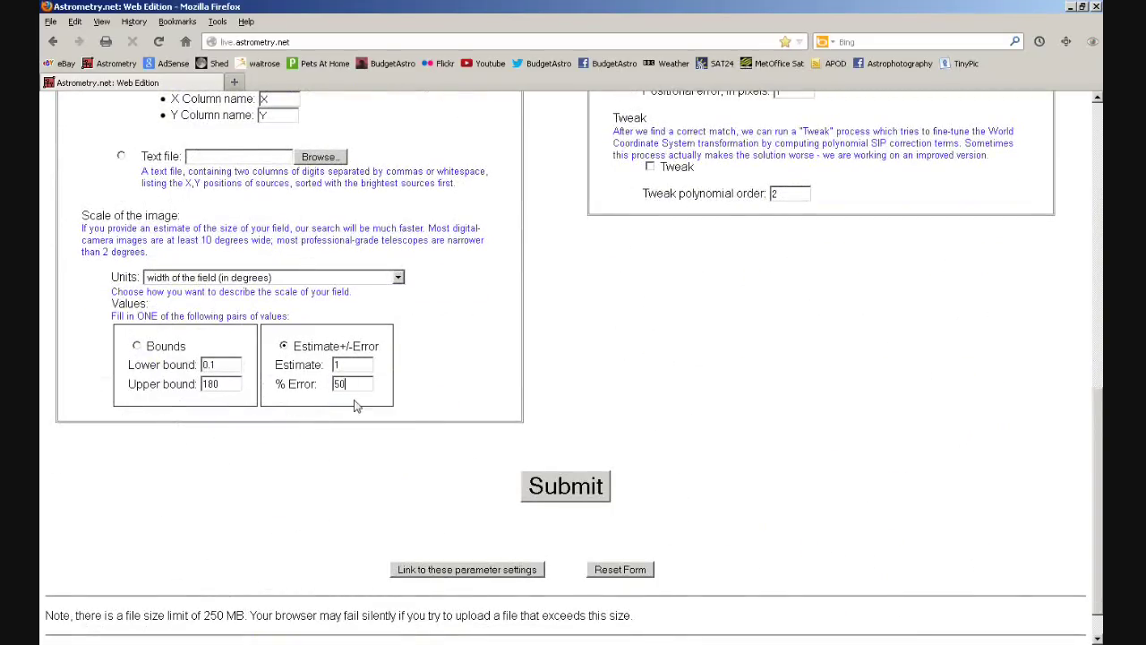
click(557, 489)
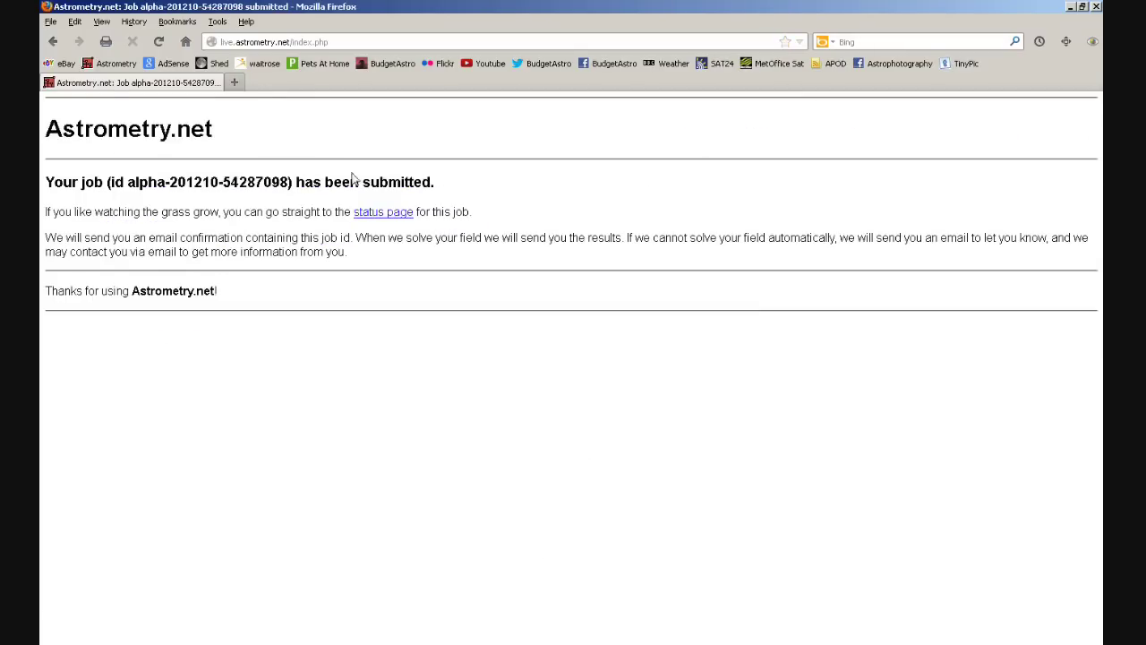
Step: Open the status page for the Img2365.jpg job and look over its sky position and annotated image
click(401, 219)
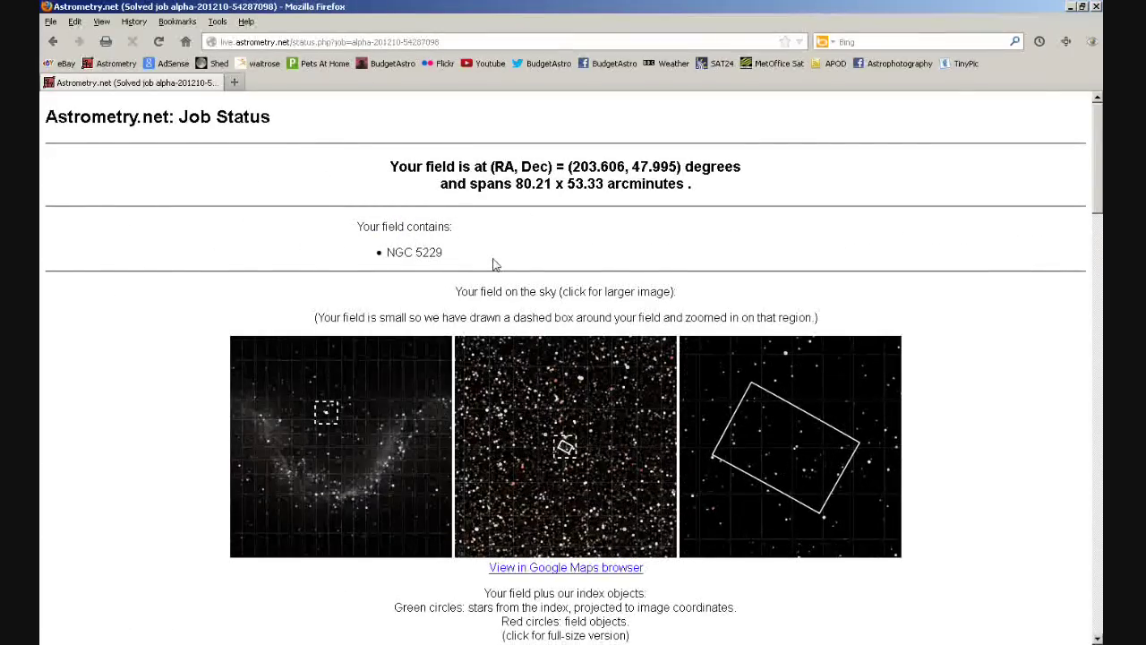
scroll(493, 263, down, 15)
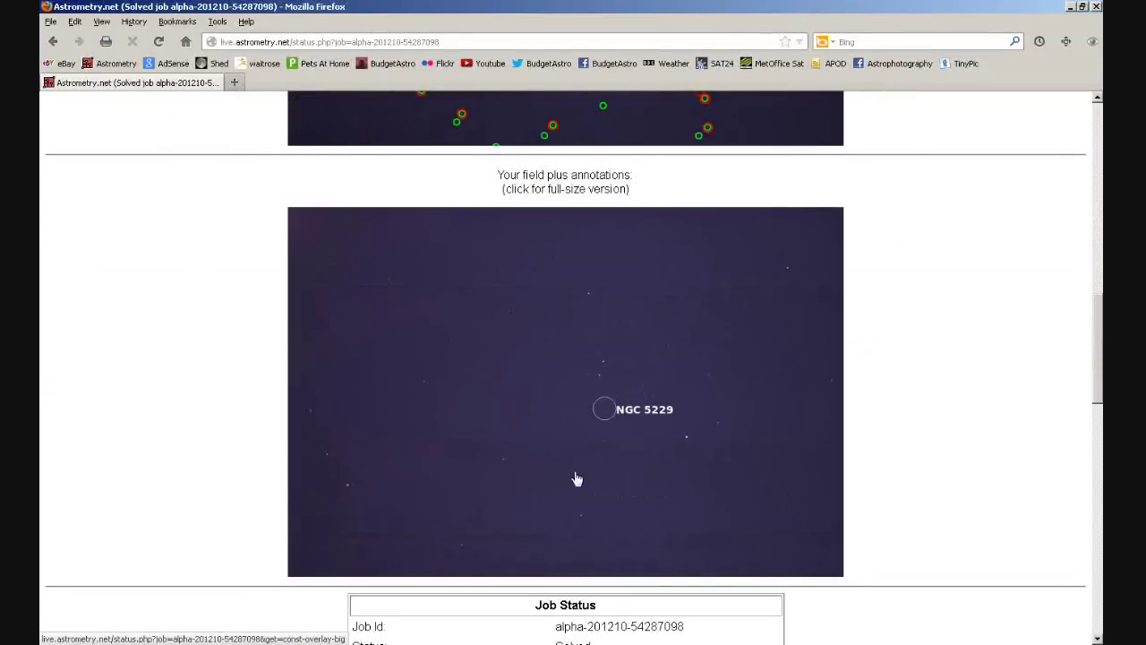
scroll(578, 365, up, 14)
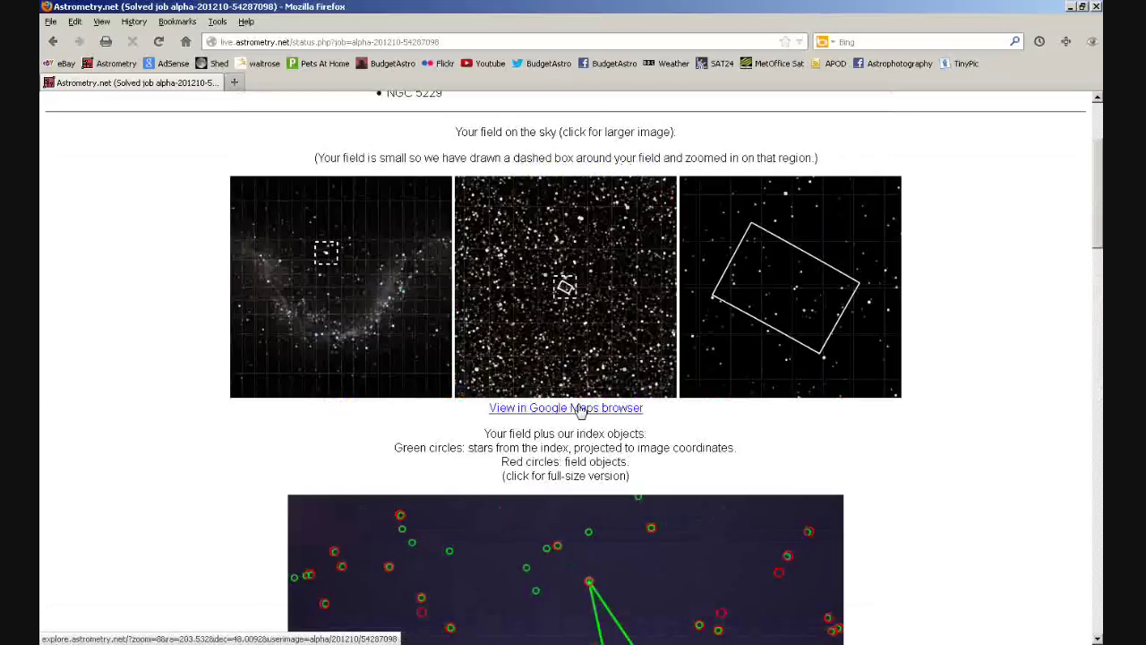
Step: Open the Img2365.jpg field in the Google Maps browser and show the Messier objects overlay
click(580, 409)
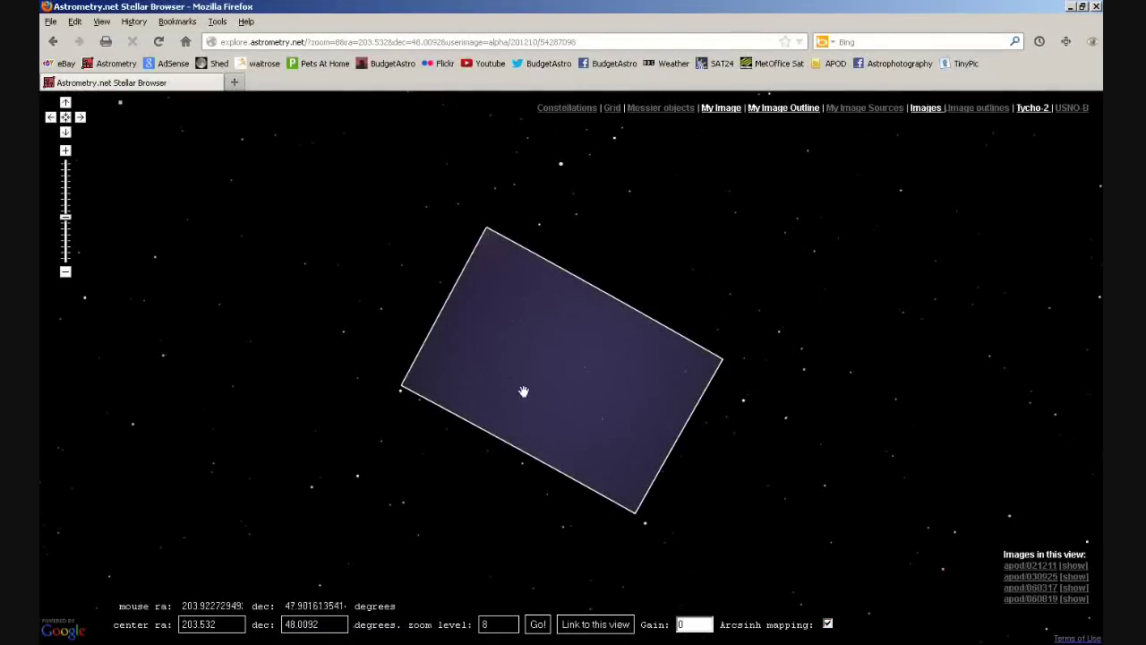
click(644, 108)
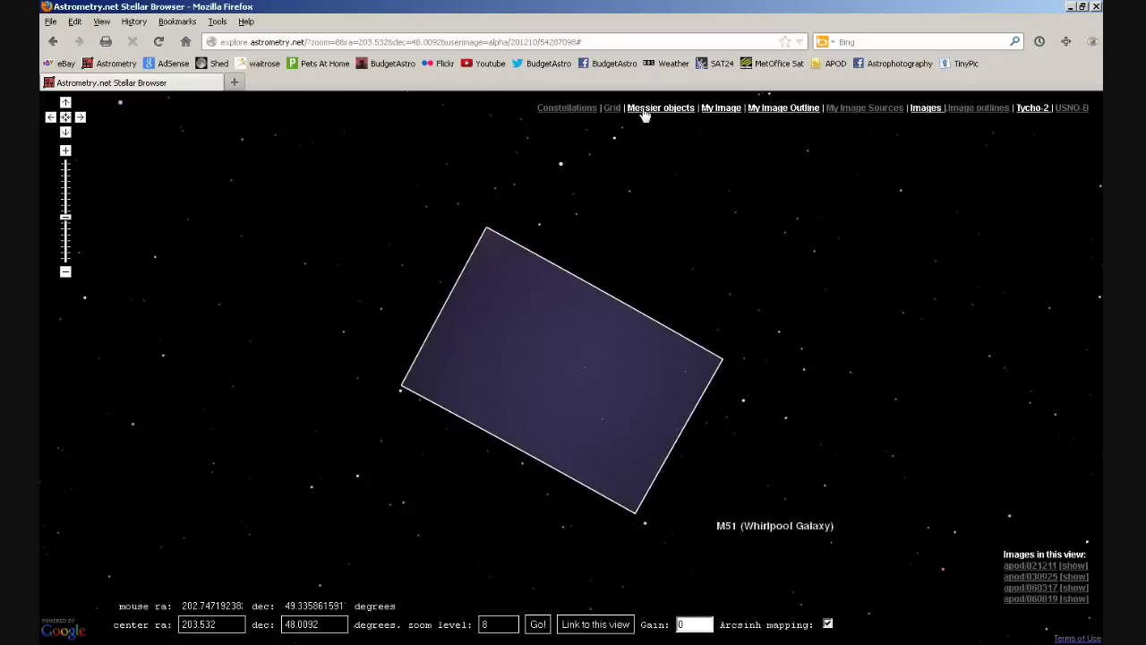